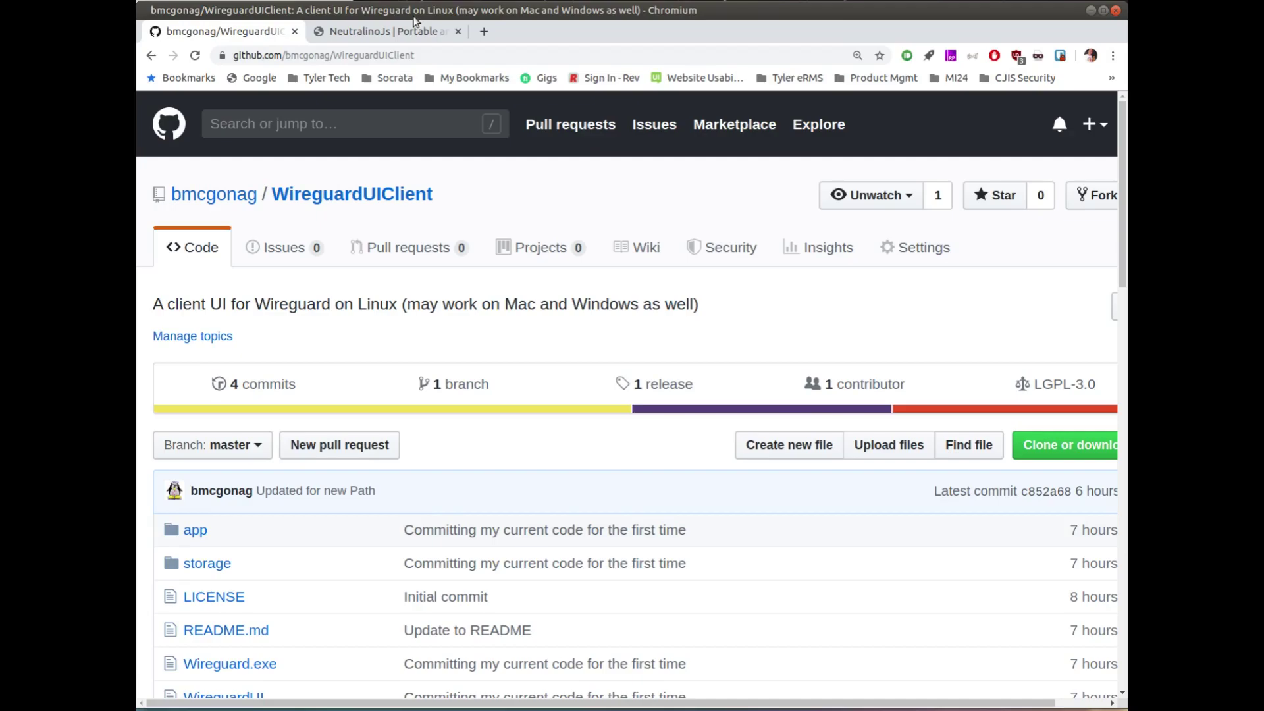
# Scroll through the WireguardUIClient repository page and README, then return to the top.
pyautogui.scroll(-3, 603, 234)
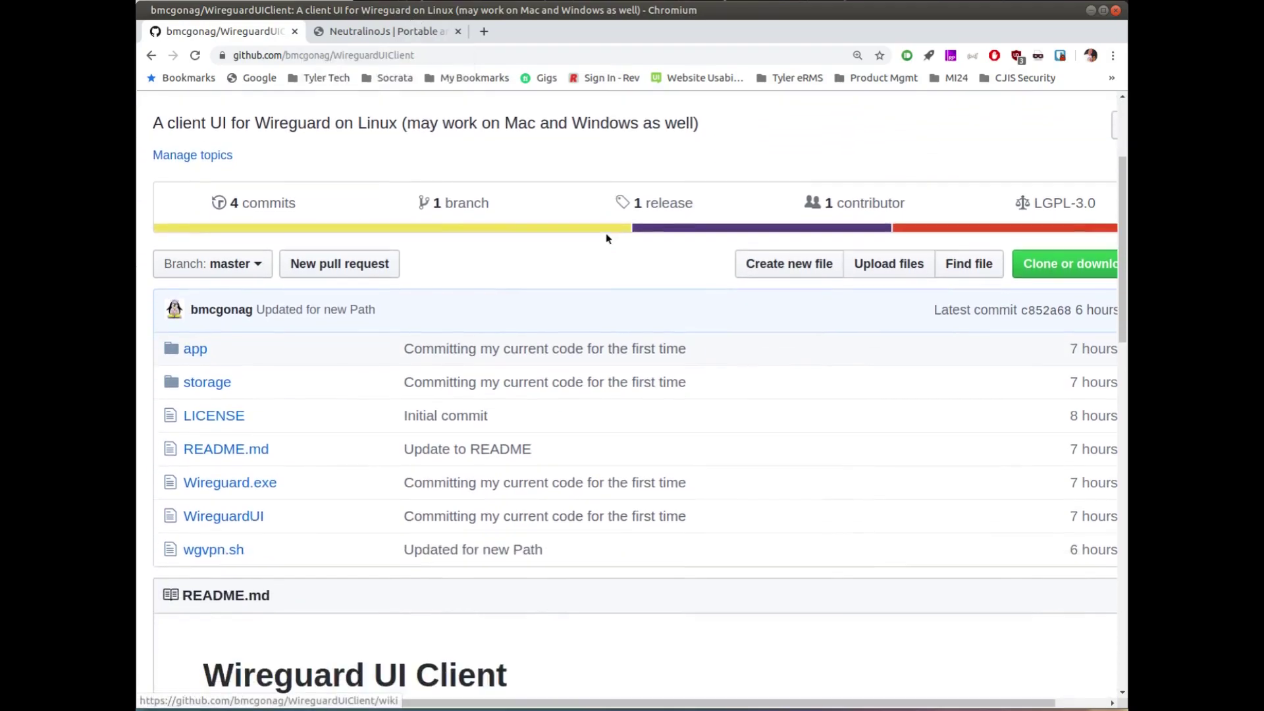
pyautogui.scroll(-12, 607, 238)
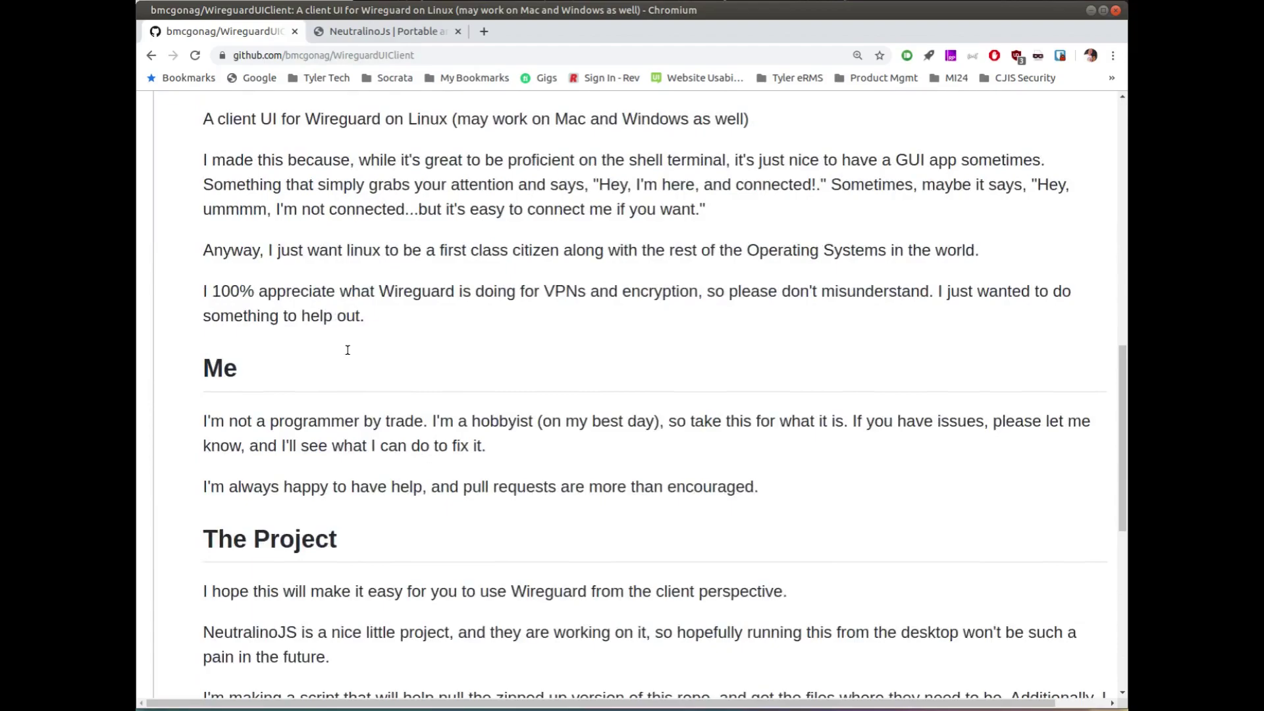
pyautogui.scroll(-5, 349, 346)
pyautogui.scroll(4, 368, 323)
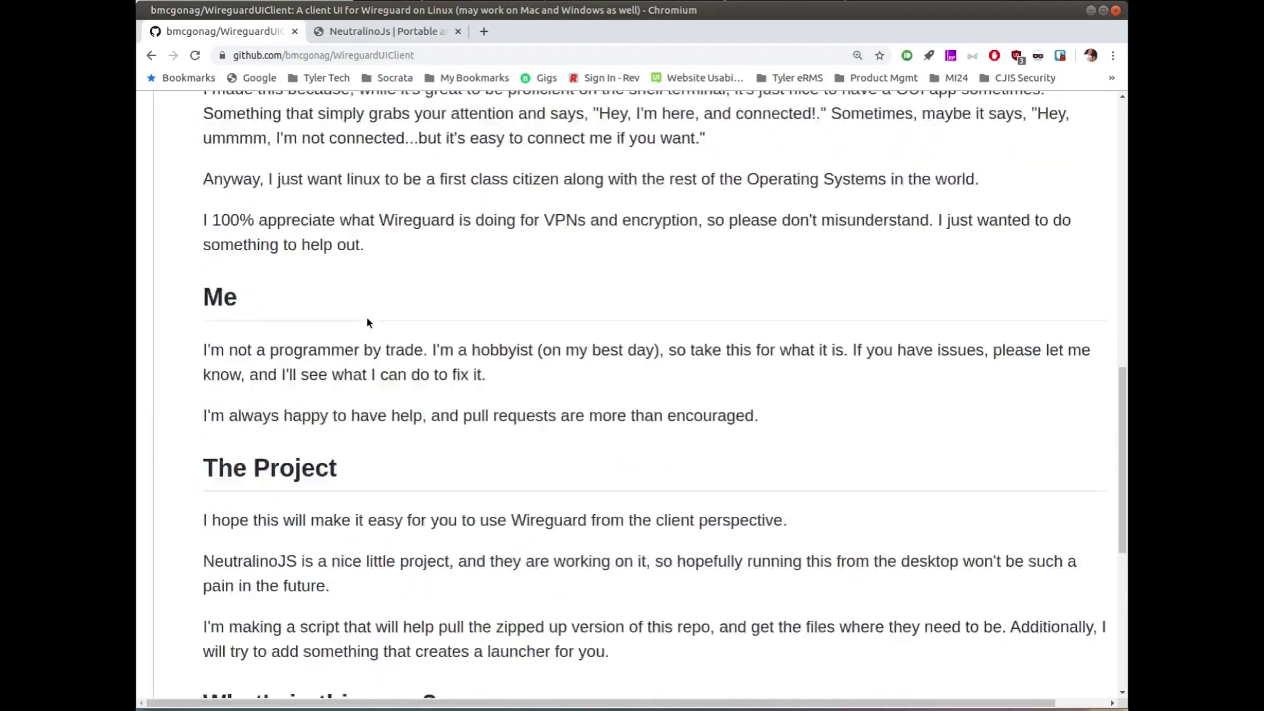
pyautogui.scroll(15, 368, 323)
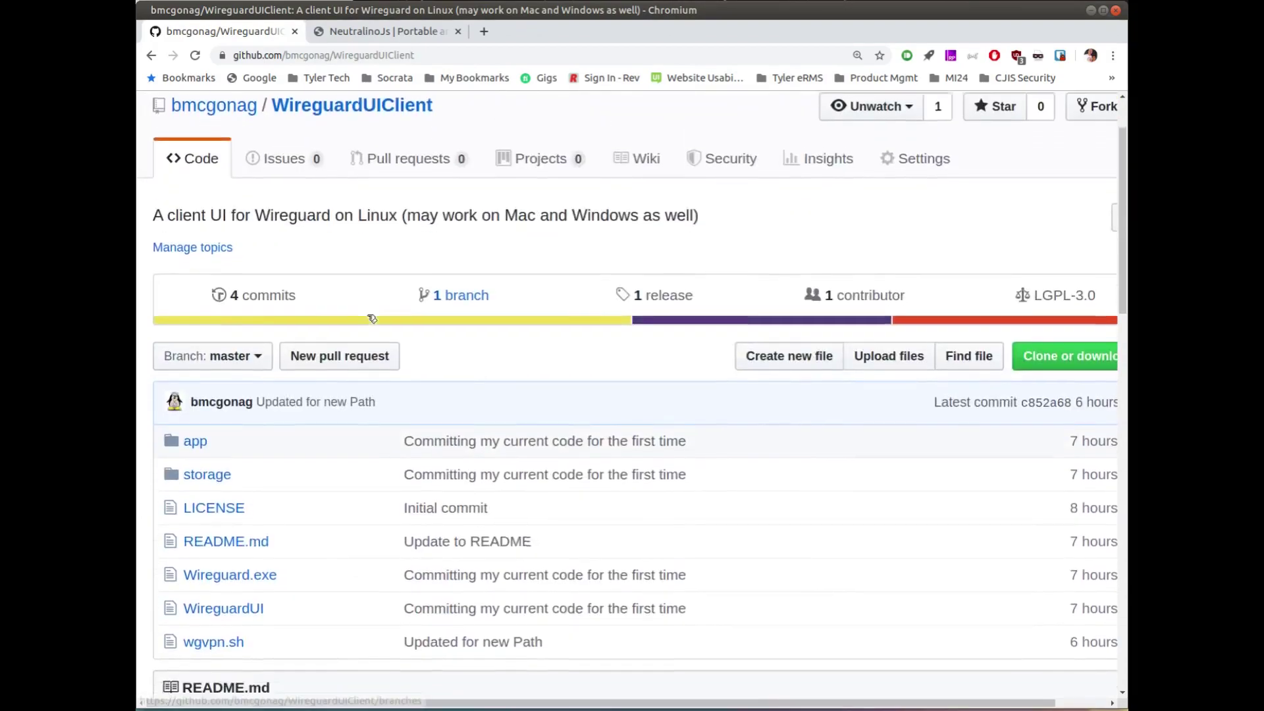
pyautogui.scroll(-2, 373, 319)
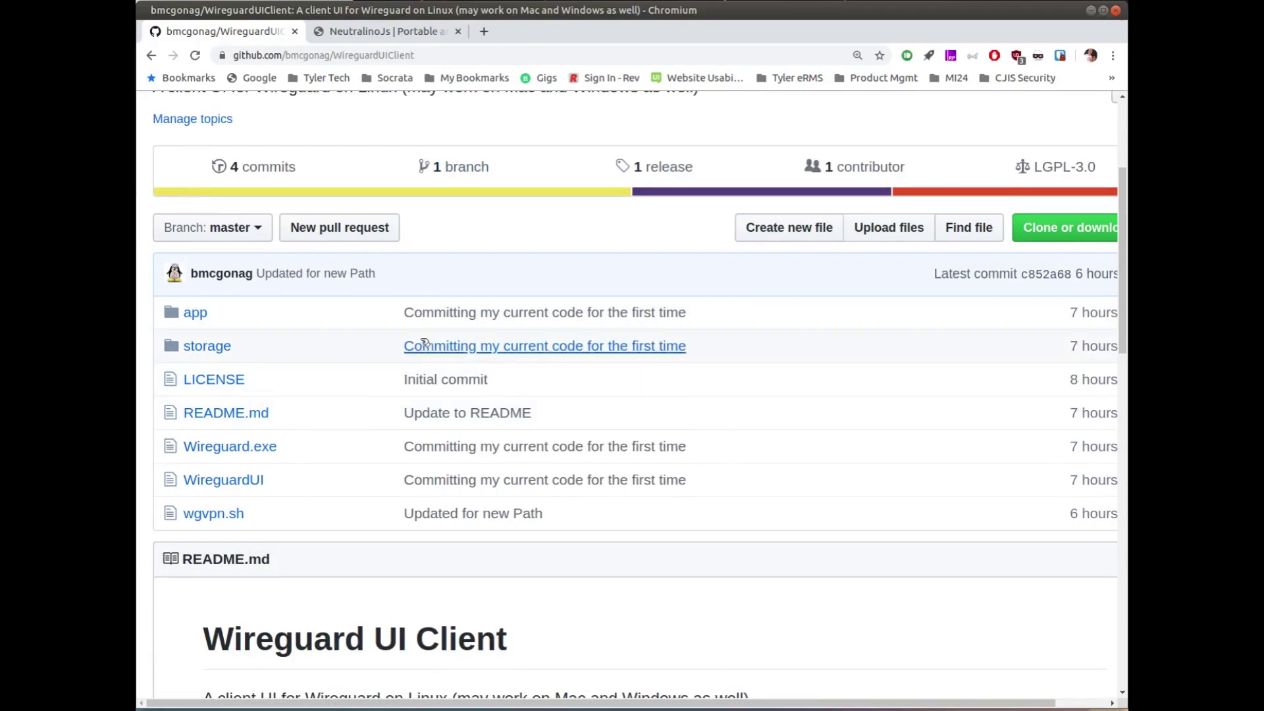
pyautogui.scroll(2, 422, 341)
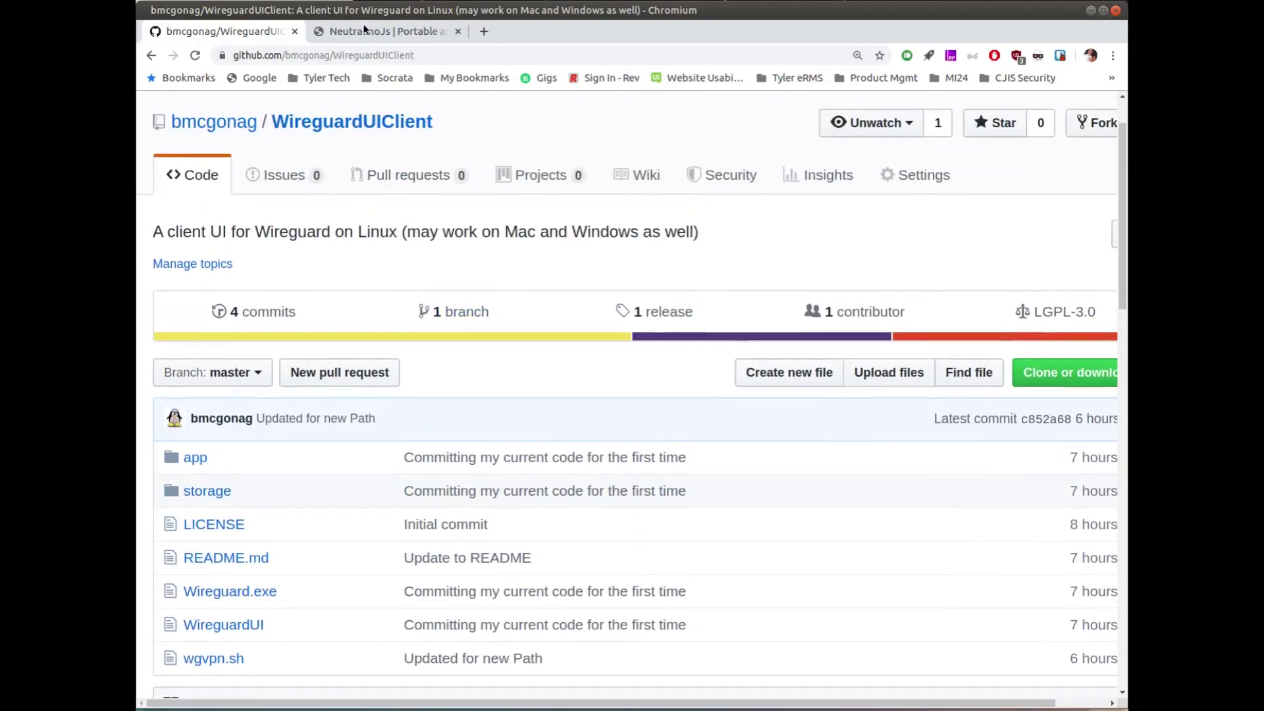
pyautogui.click(376, 33)
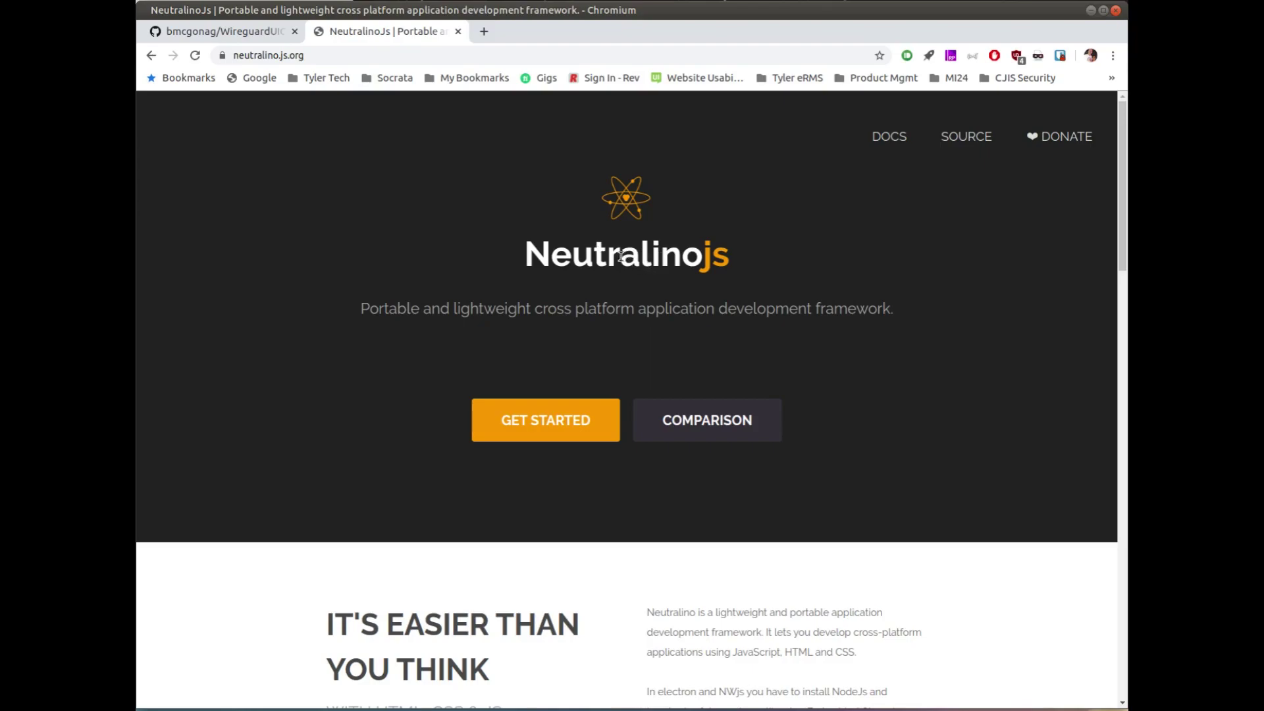
pyautogui.scroll(-4, 617, 256)
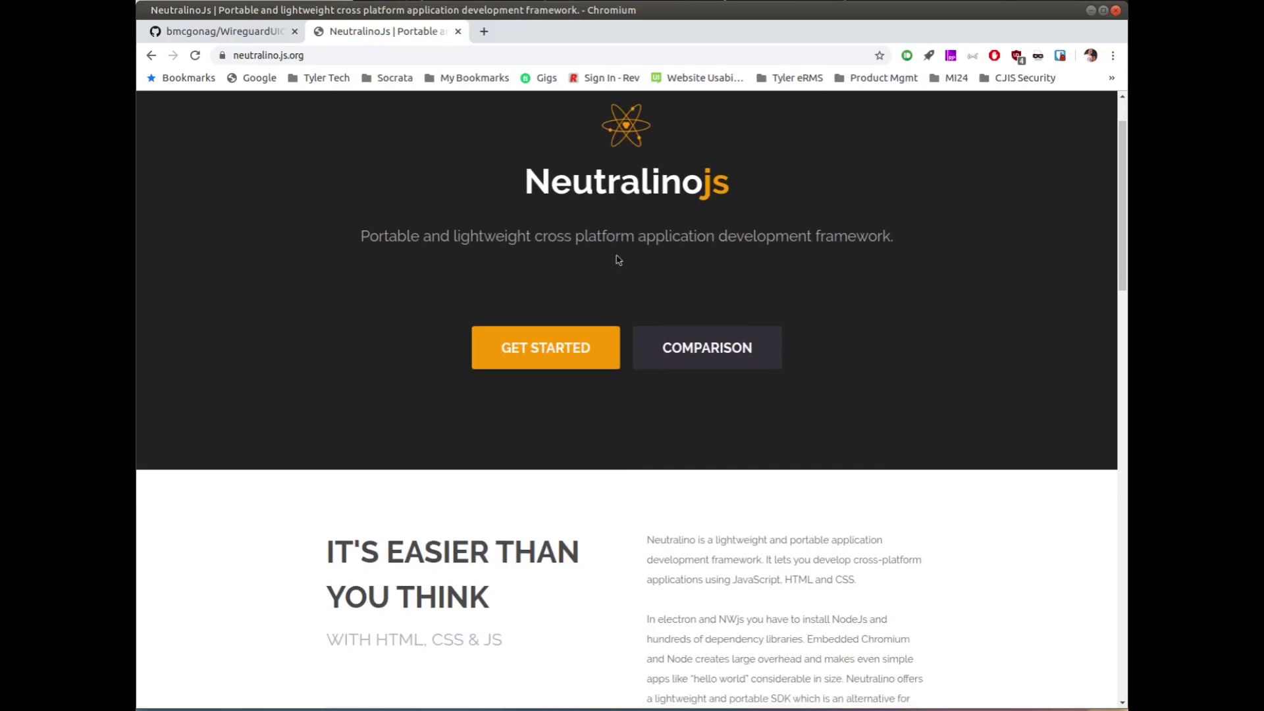
pyautogui.scroll(-2, 617, 260)
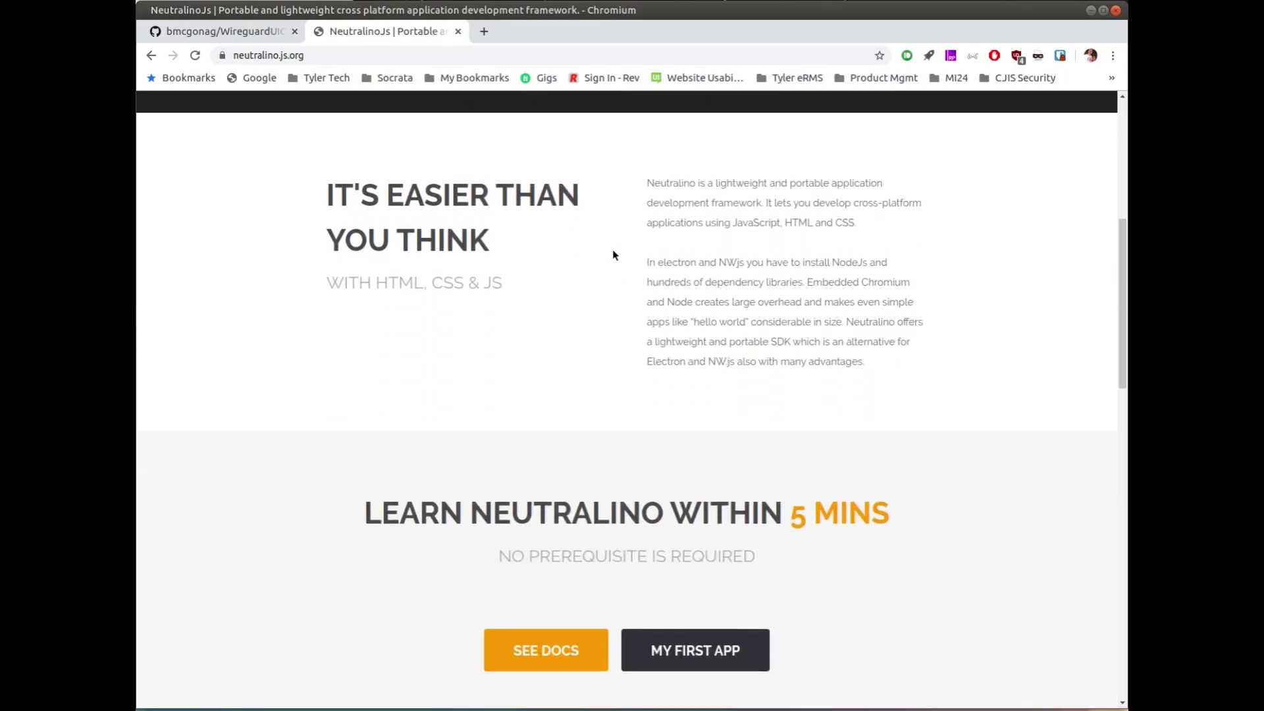
pyautogui.scroll(6, 616, 257)
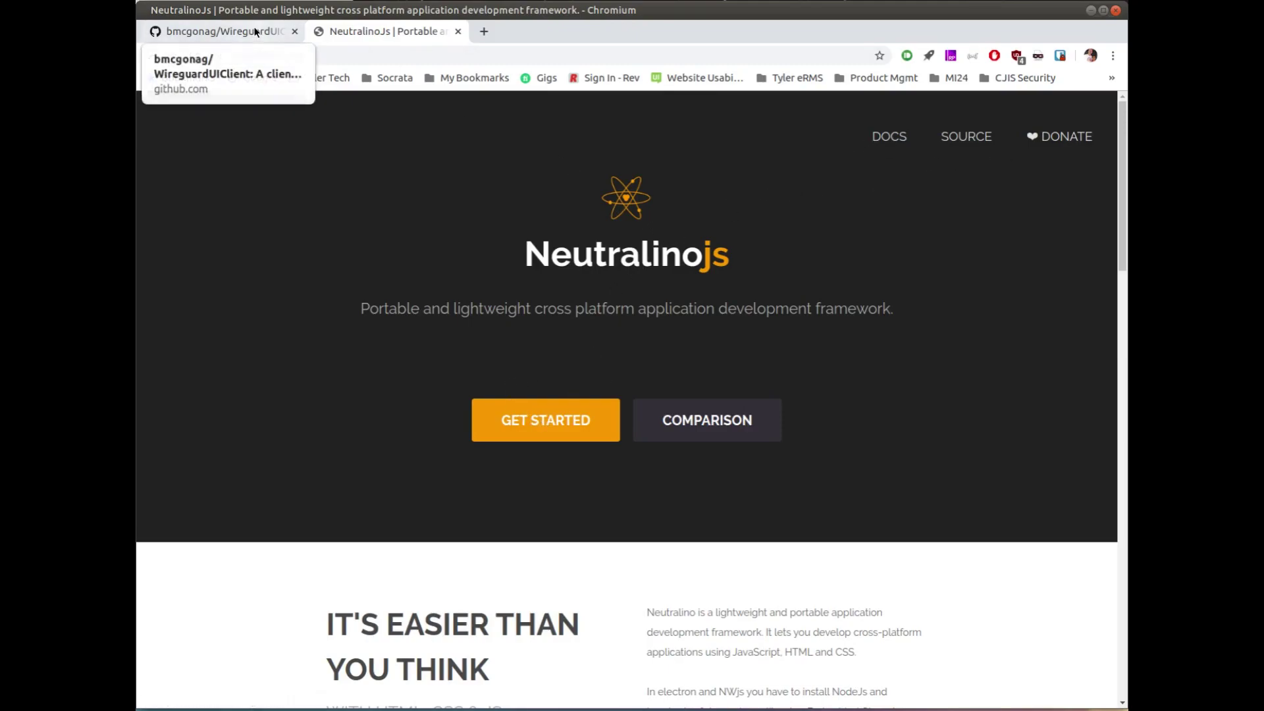
# Switch back to the GitHub tab and scroll through the WireguardUIClient repo and README.
pyautogui.click(223, 30)
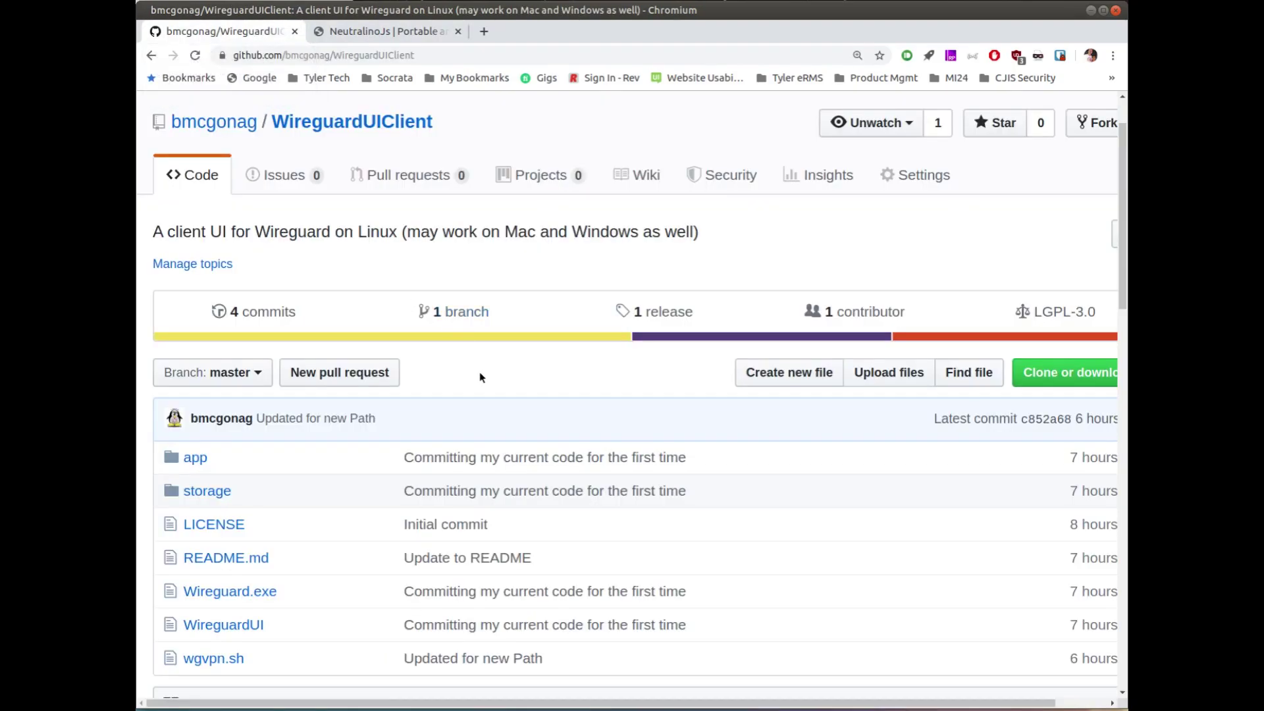
pyautogui.scroll(-4, 480, 372)
pyautogui.scroll(4, 491, 351)
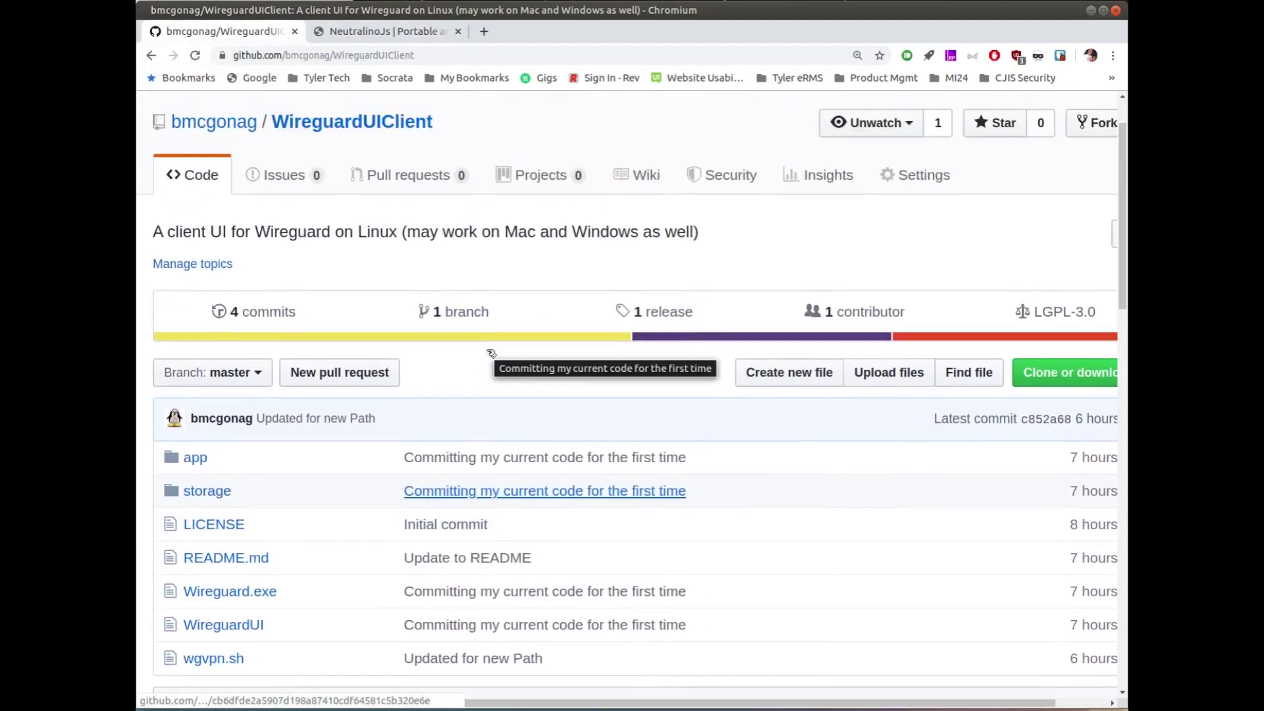
pyautogui.scroll(-7, 490, 351)
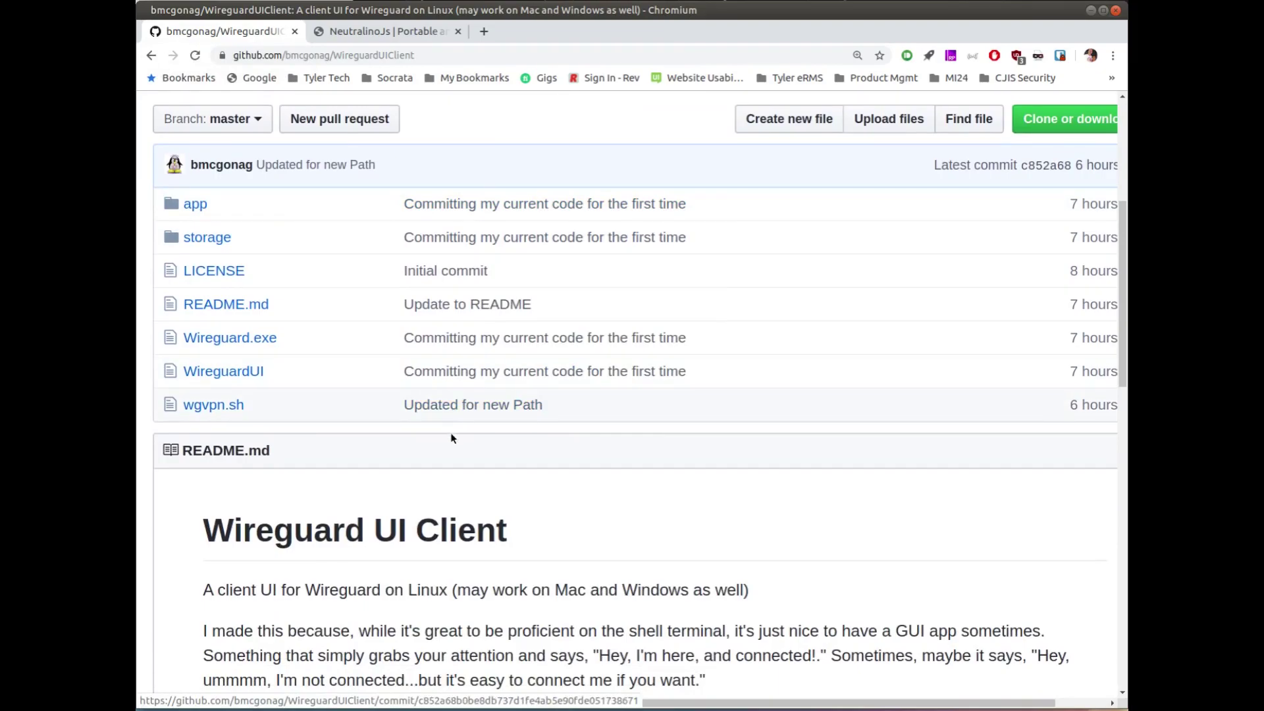
pyautogui.scroll(3, 451, 341)
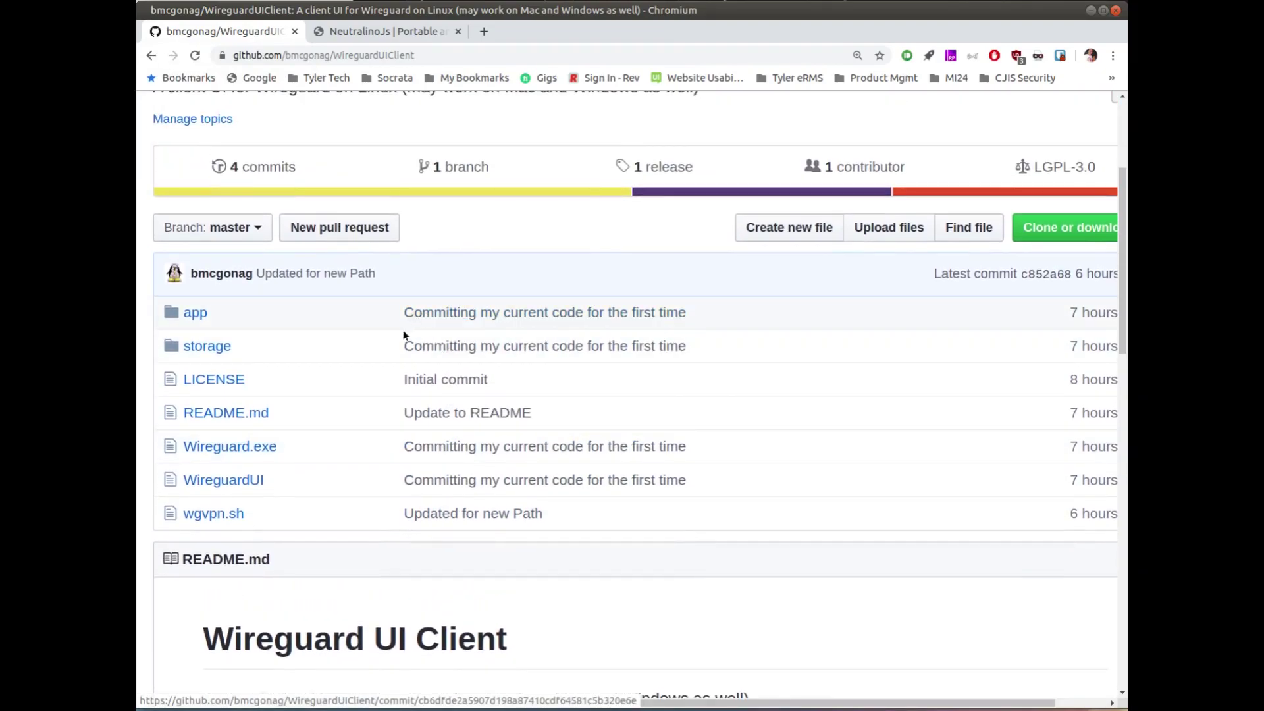
pyautogui.scroll(-5, 362, 415)
pyautogui.scroll(-4, 364, 396)
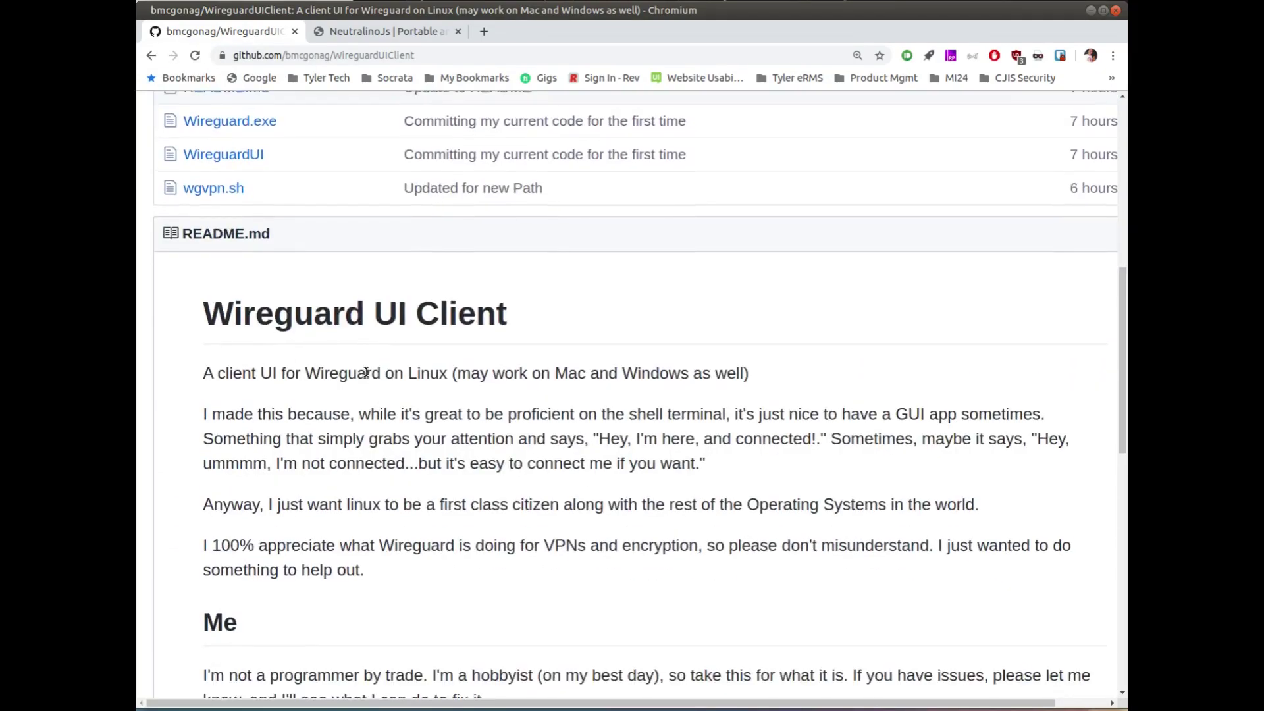
pyautogui.scroll(15, 367, 370)
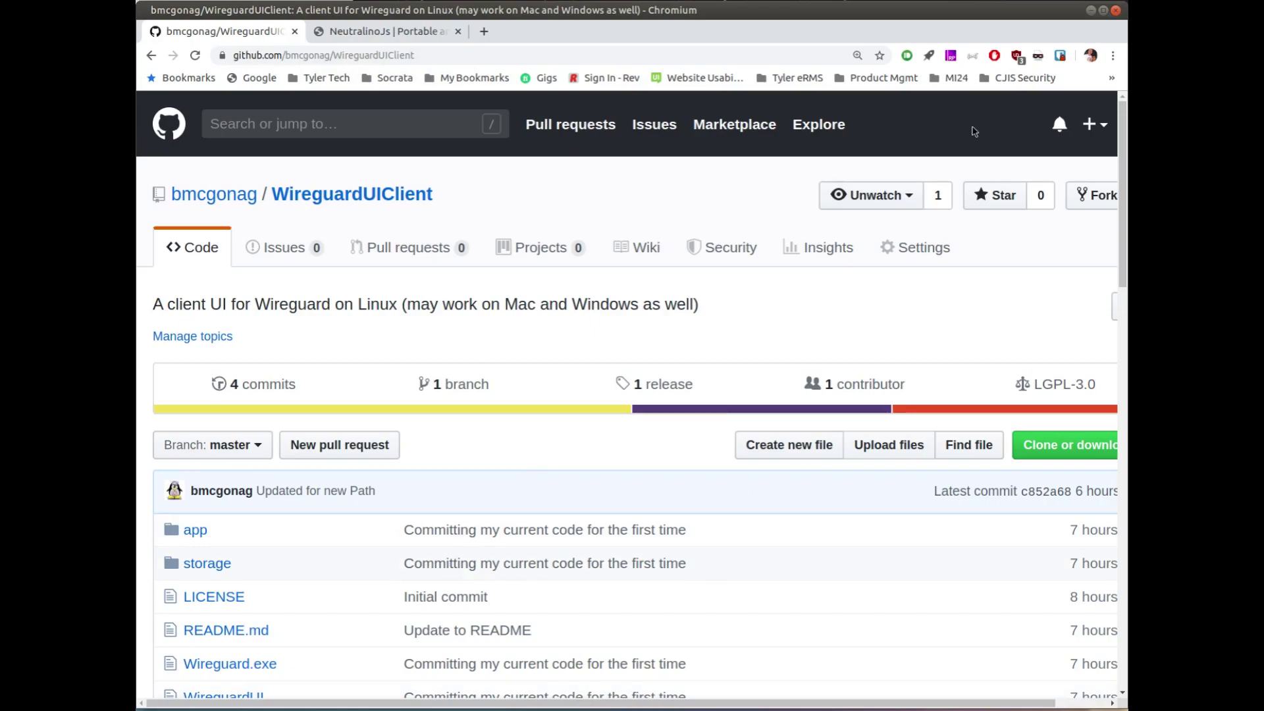
# Minimize the browser and bring the GNOME Terminal window to the front.
pyautogui.click(1089, 12)
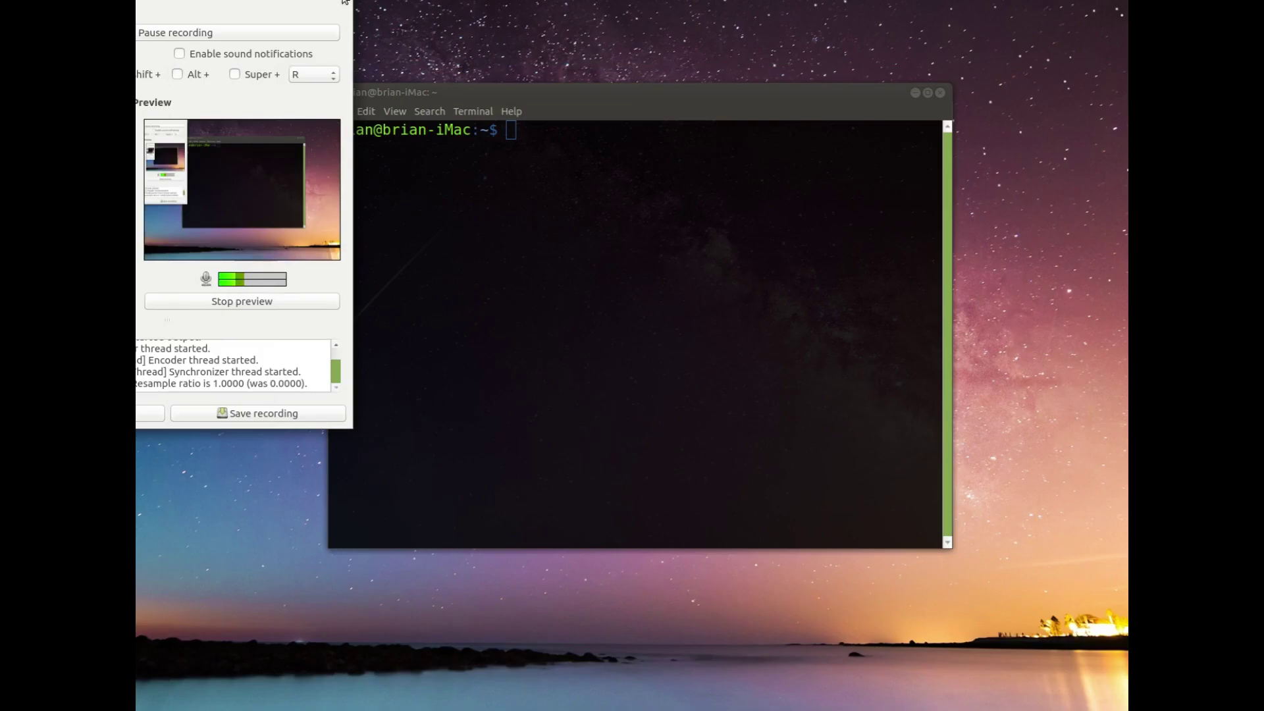
pyautogui.click(313, 1)
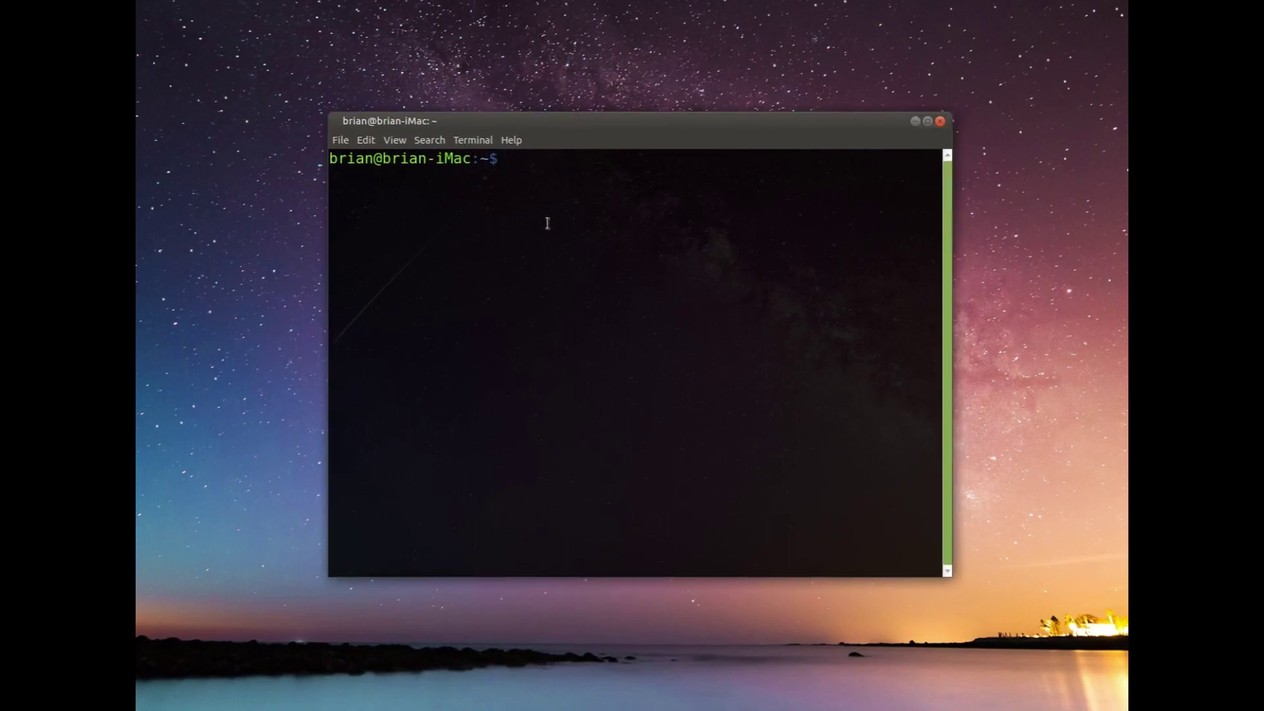
# Become root with sudo su, move into /etc/wireguard and list its files.
pyautogui.write('sudo su')
pyautogui.press('Return')
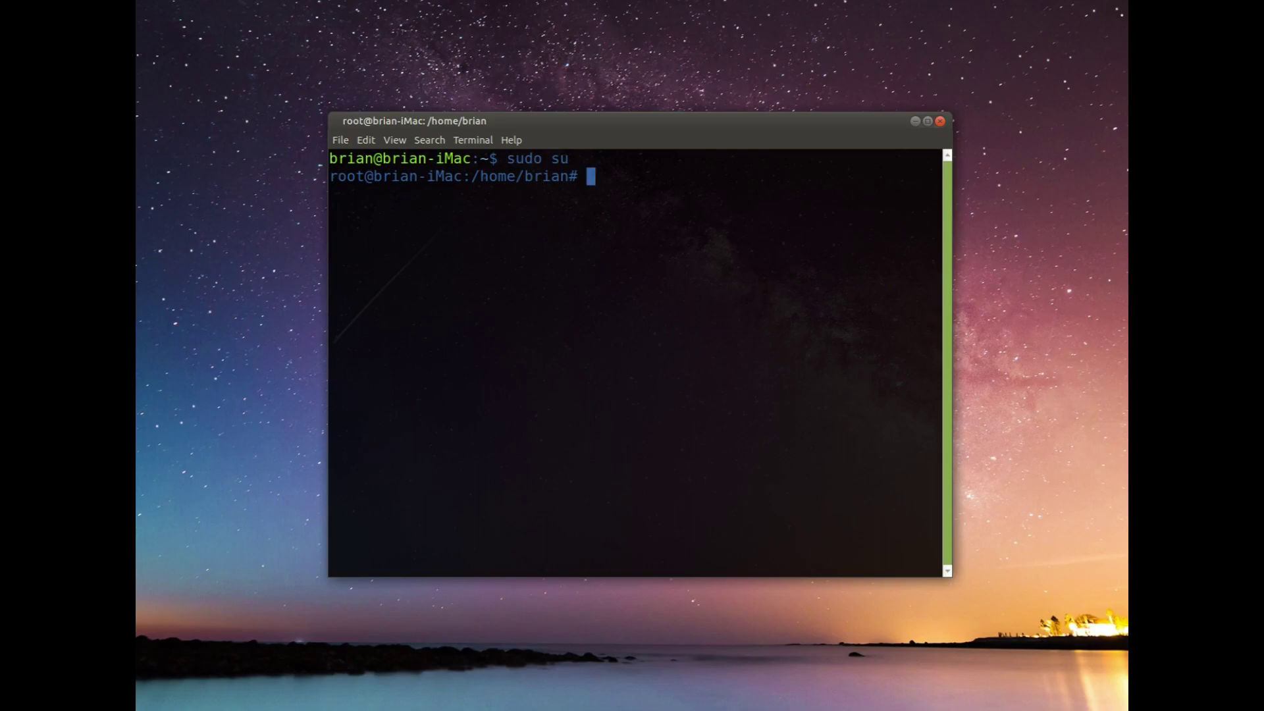
pyautogui.write('cd e')
pyautogui.press('BackSpace')
pyautogui.write('/etc/wireguar')
pyautogui.write('d')
pyautogui.press('Return')
pyautogui.write('ls')
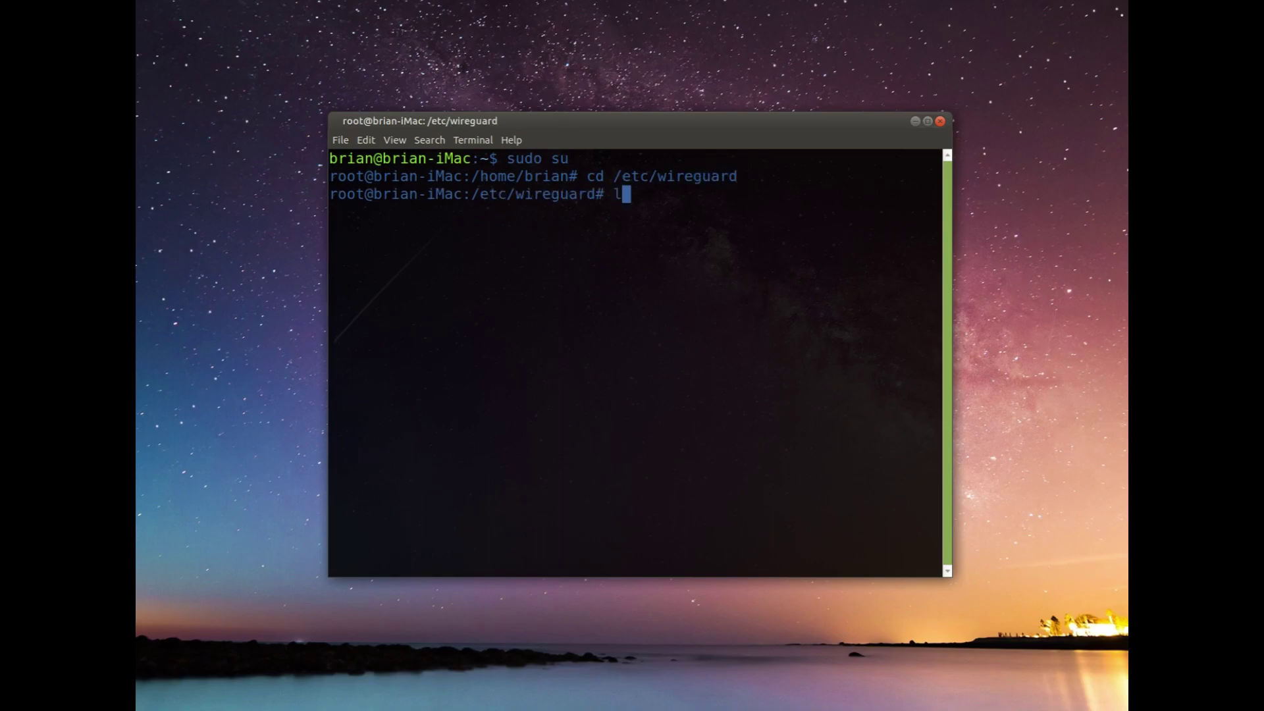
pyautogui.press('Return')
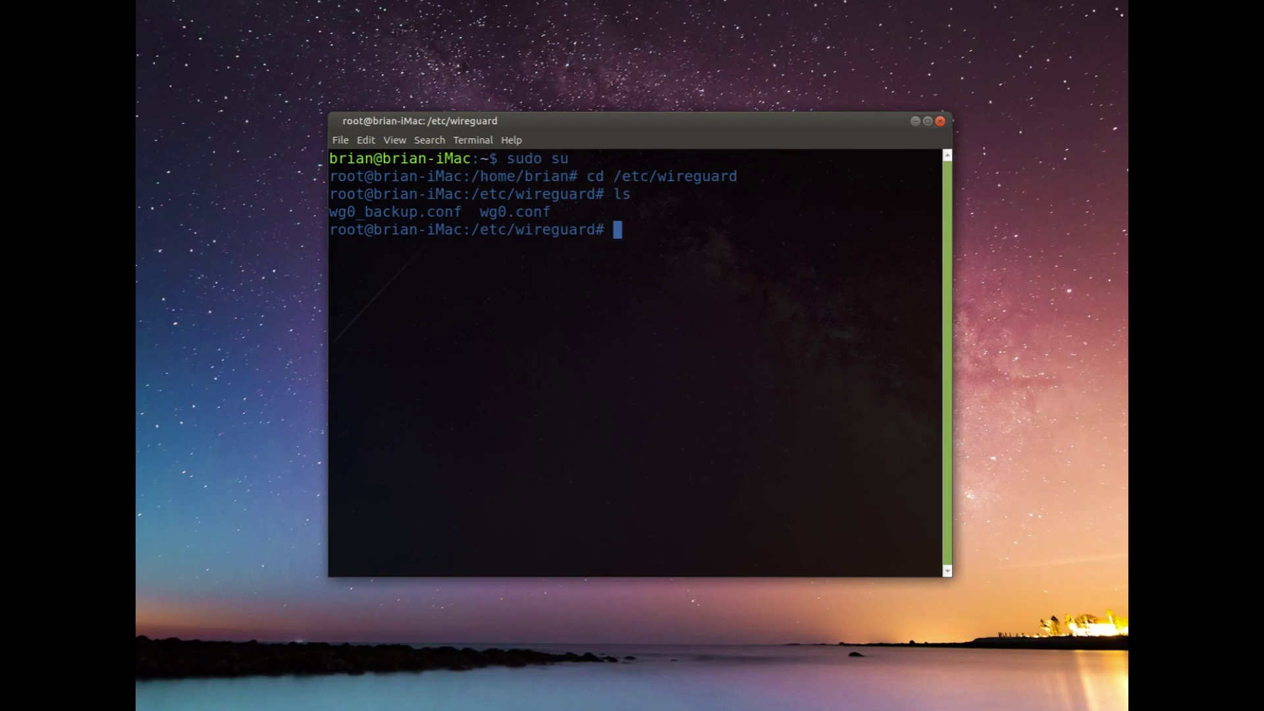
# Delete wg0.conf and confirm only wg0_backup.conf remains.
pyautogui.write('rm wg0.conf')
pyautogui.press('Return')
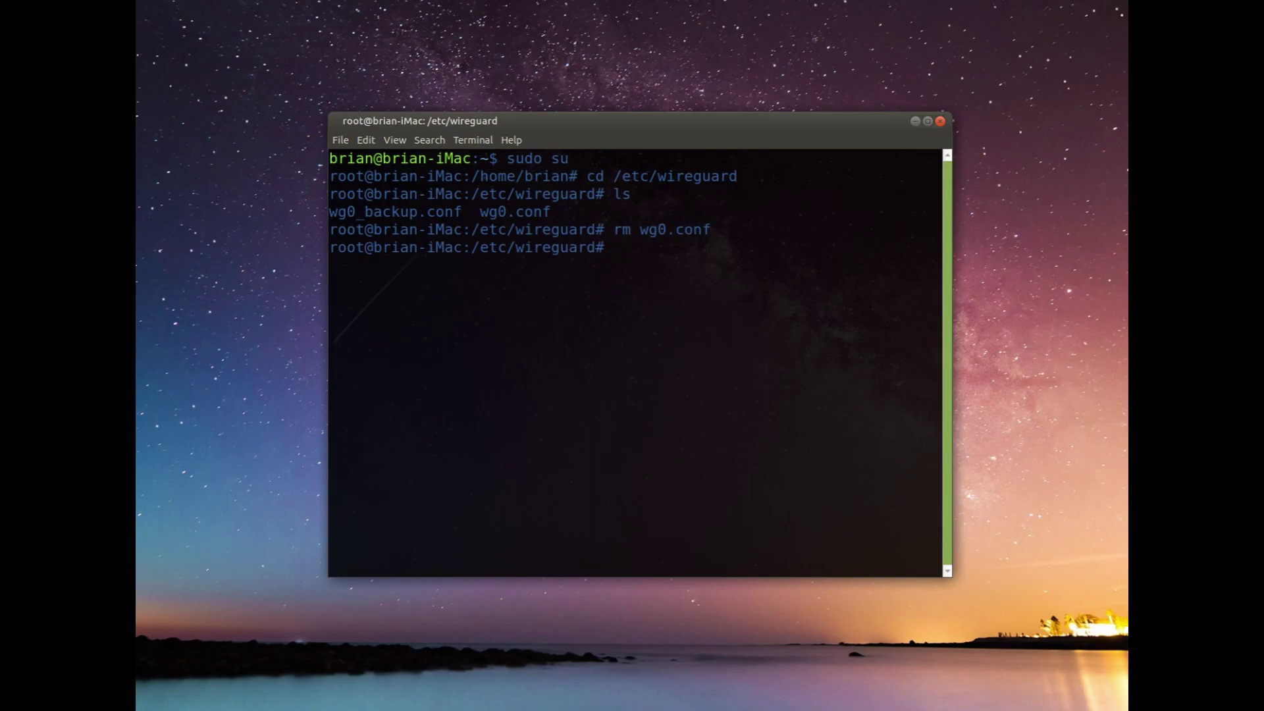
pyautogui.write('ls')
pyautogui.press('Return')
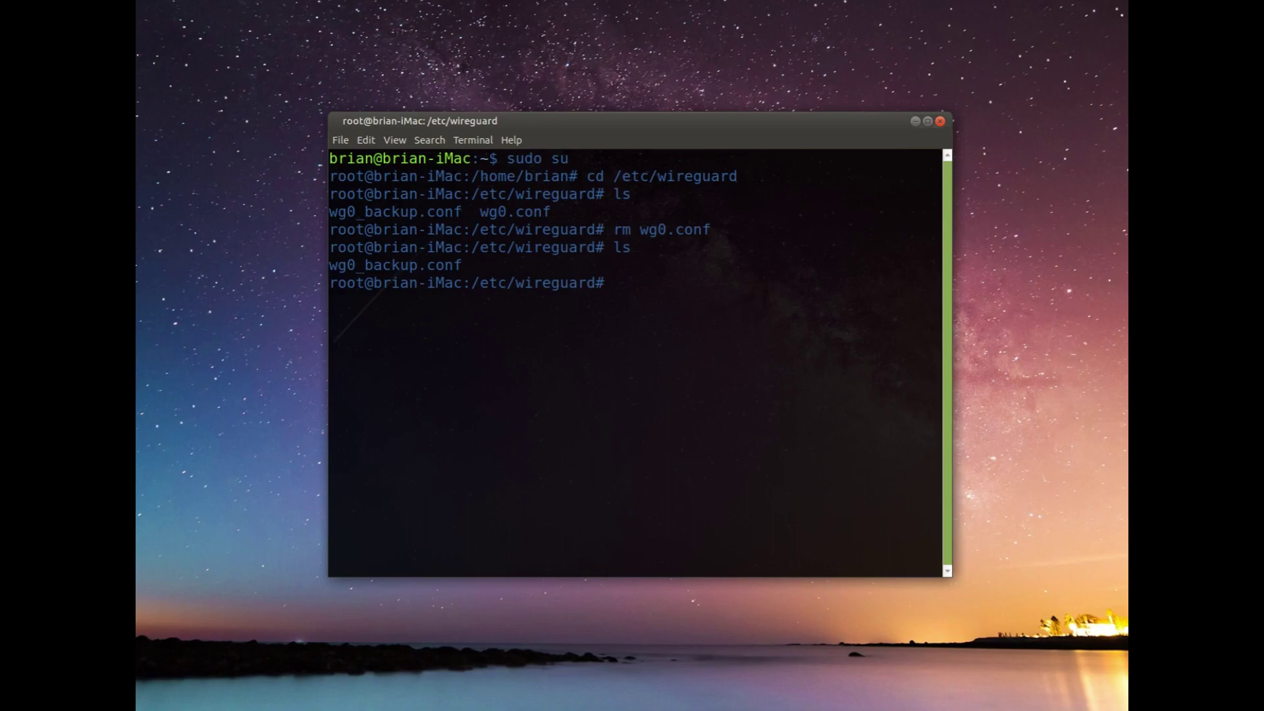
# Exit the root shell and clear the terminal screen.
pyautogui.write('exit')
pyautogui.press('Return')
pyautogui.write('clear')
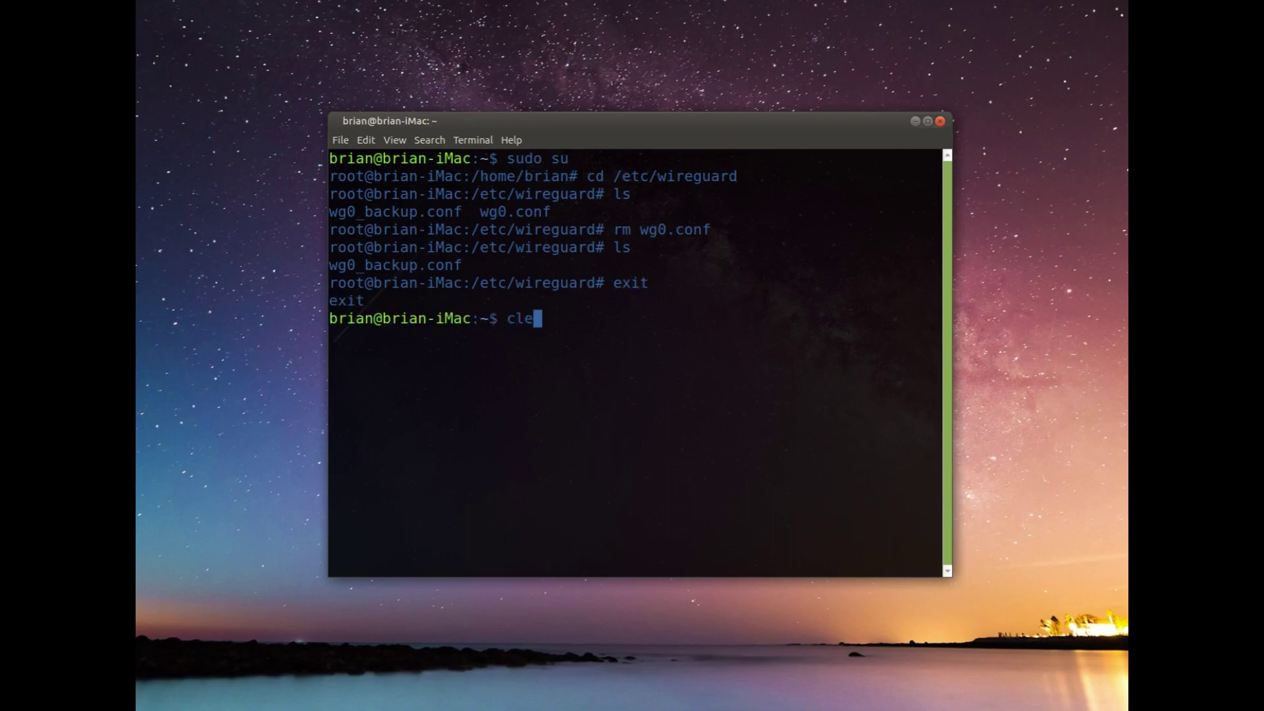
pyautogui.press('Return')
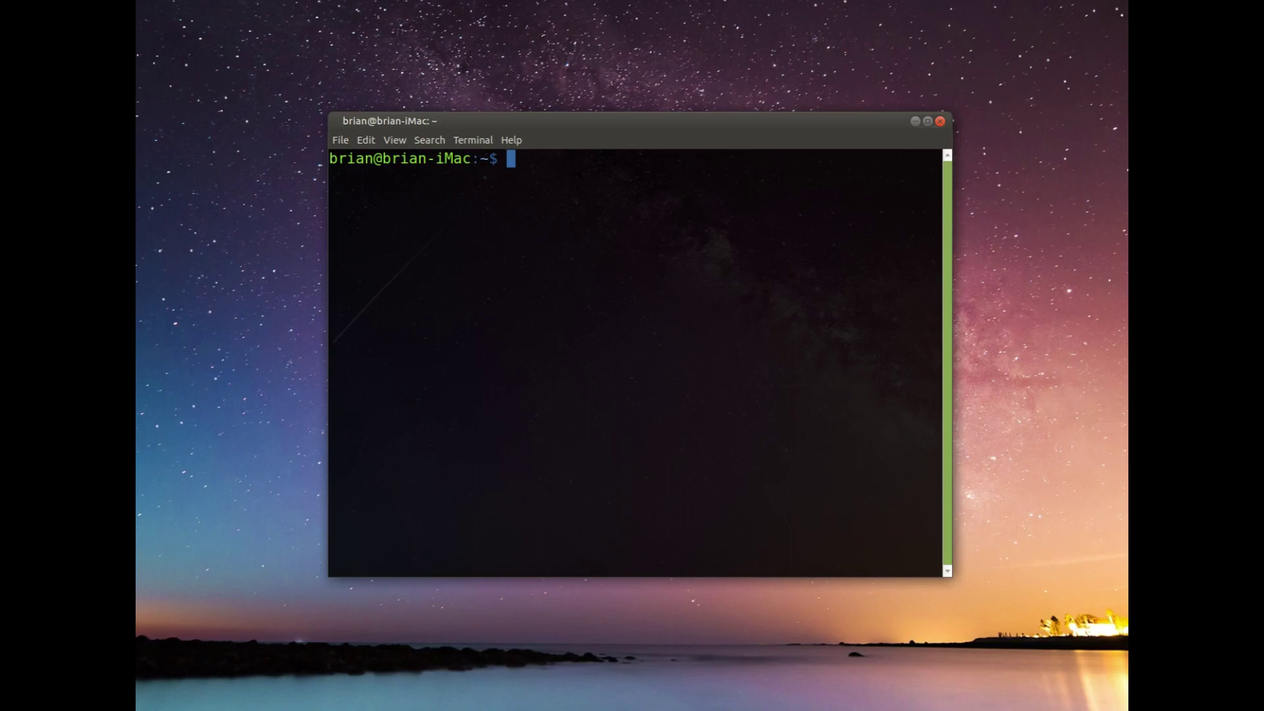
# Source and run the install_wireguard_gui_client.sh installer script.
pyautogui.write('. ./ins')
pyautogui.press('Tab')
pyautogui.write('w')
pyautogui.press('Tab')
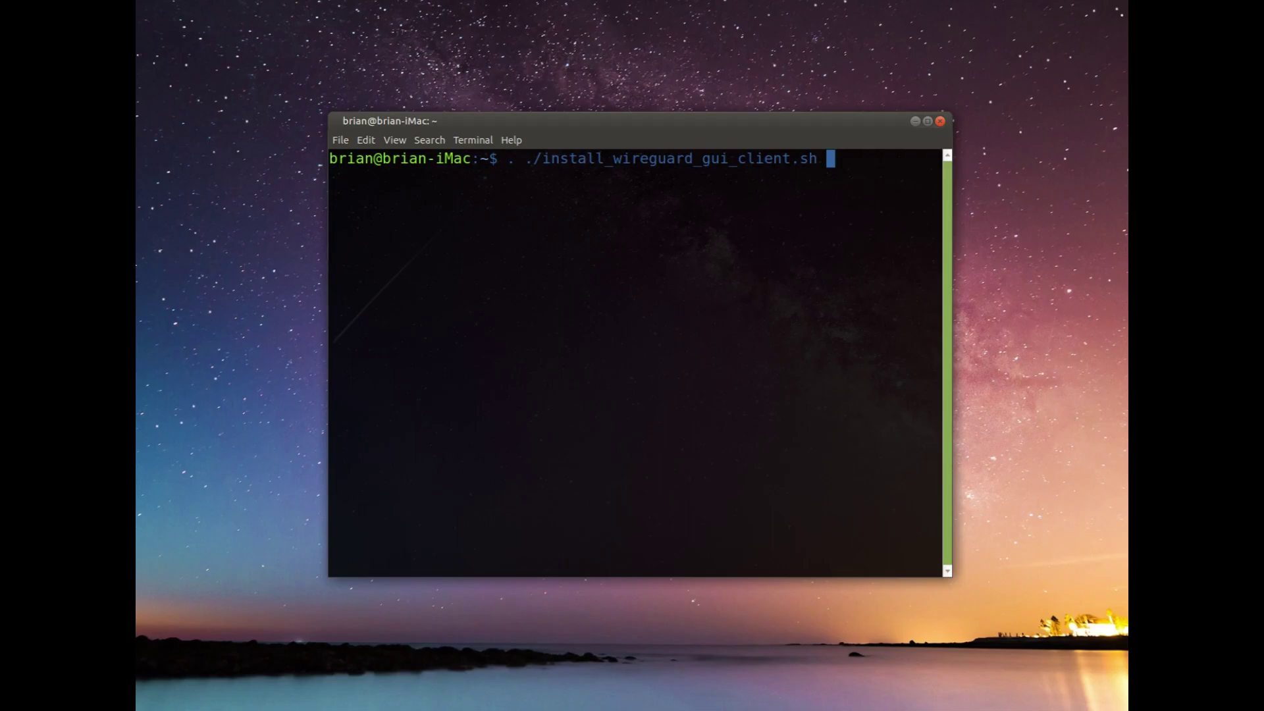
pyautogui.press('Return')
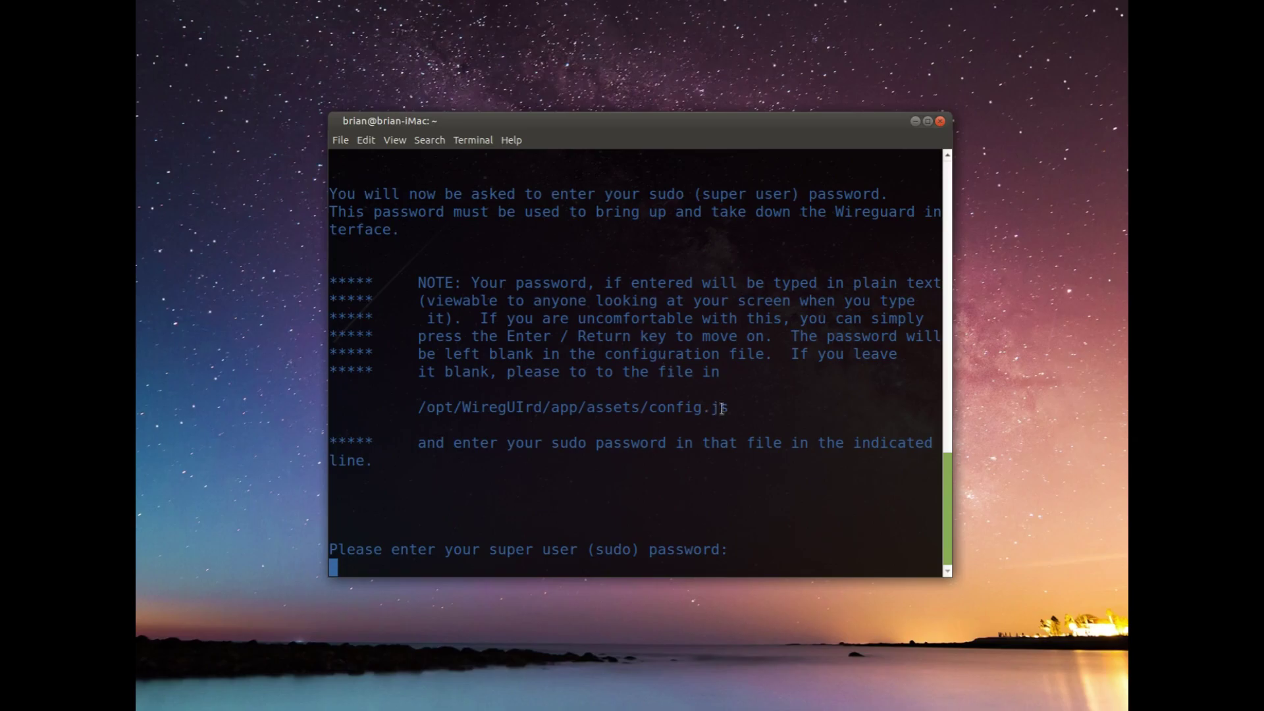
# Highlight the config.js path, then supply the sudo password to complete the installation.
pyautogui.moveTo(733, 412); pyautogui.dragTo(418, 406)
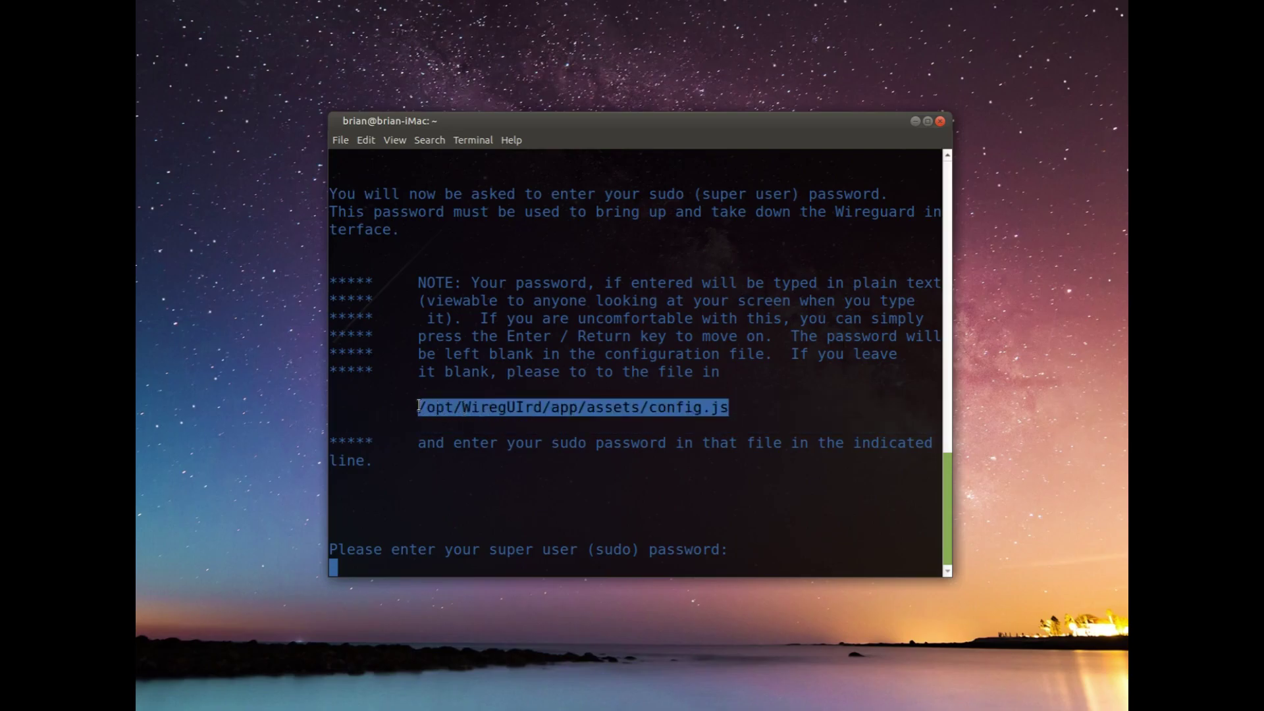
pyautogui.click(749, 409)
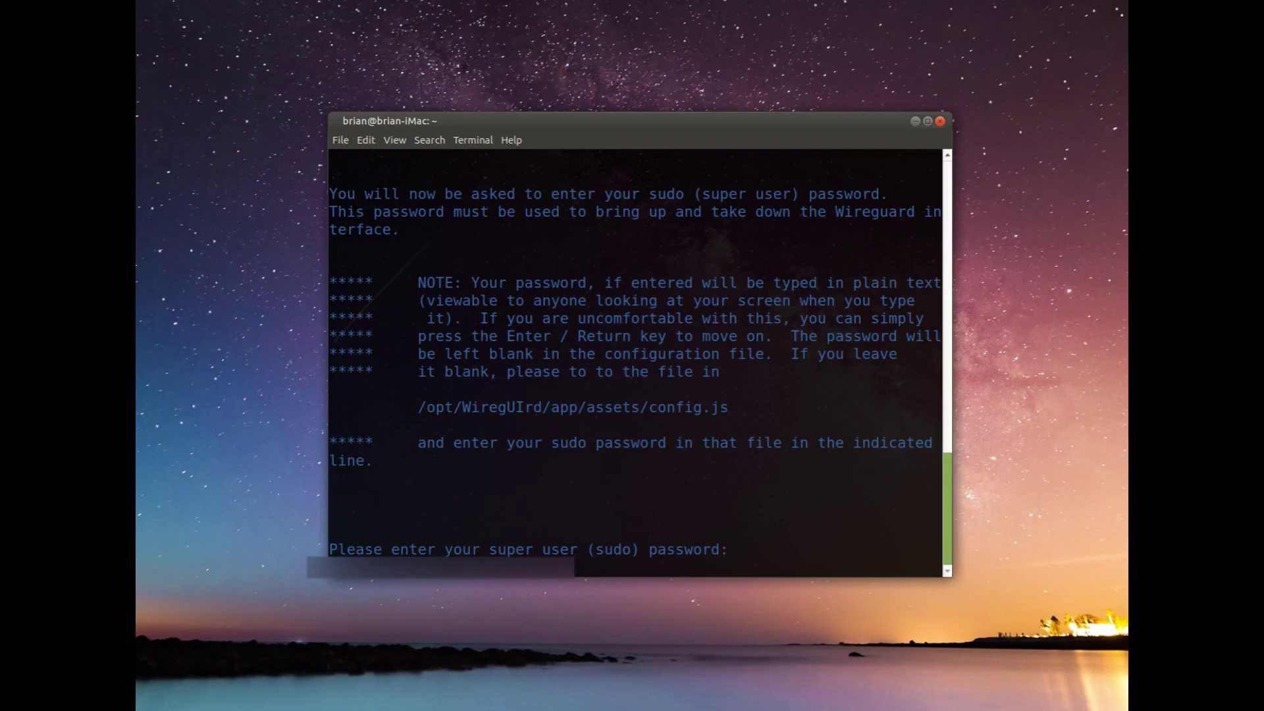
pyautogui.press('Return')
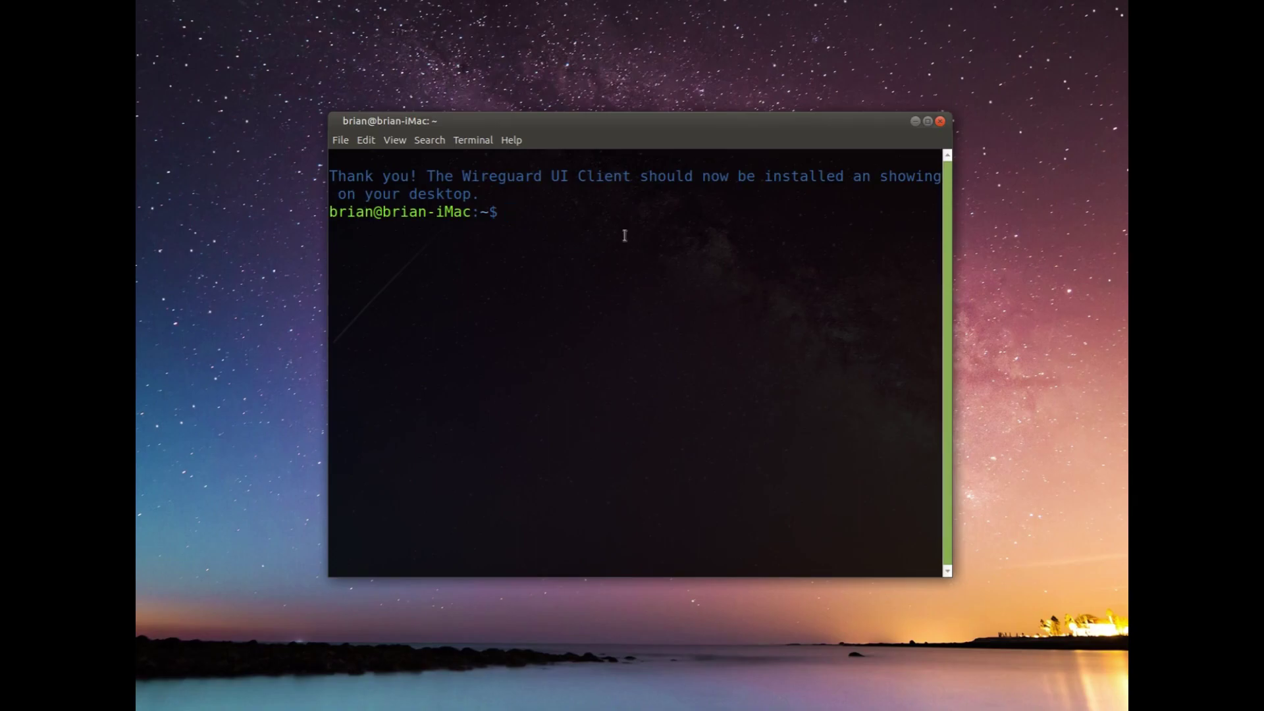
# Move the terminal to the right and drag the Wireguard launcher icon into view.
pyautogui.moveTo(562, 124); pyautogui.dragTo(753, 149)
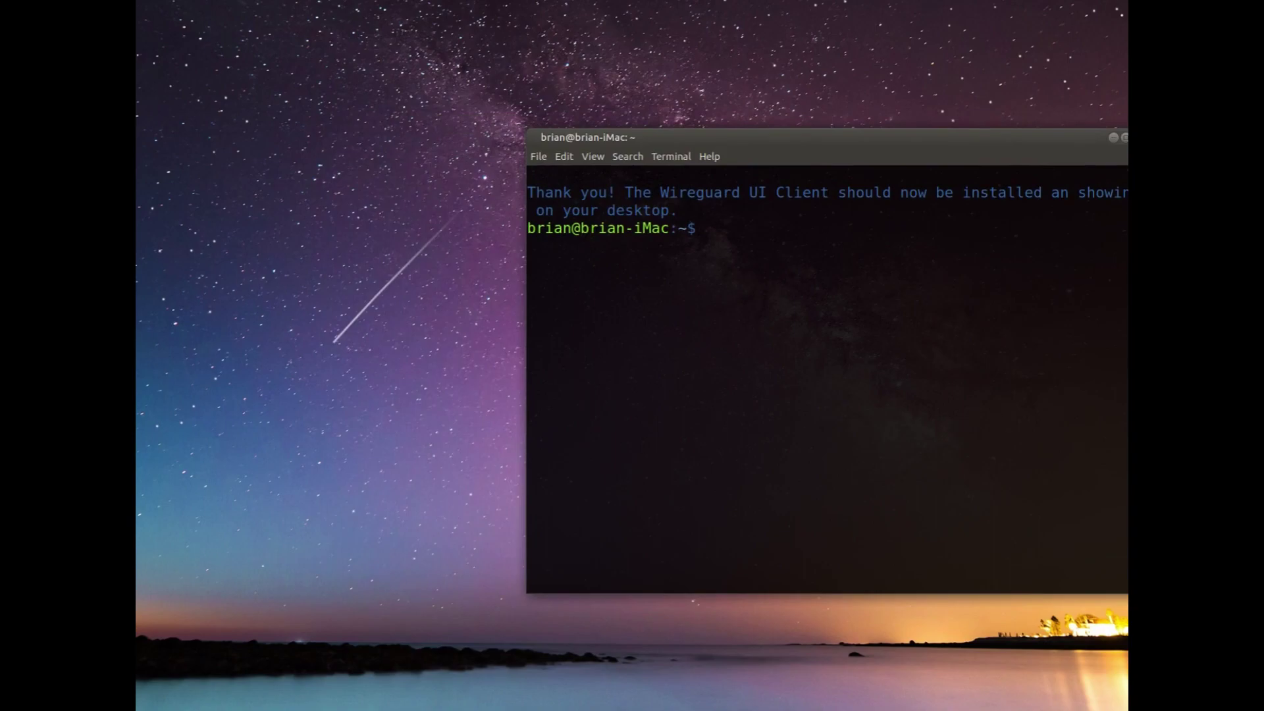
pyautogui.moveTo(137, 341); pyautogui.dragTo(209, 362)
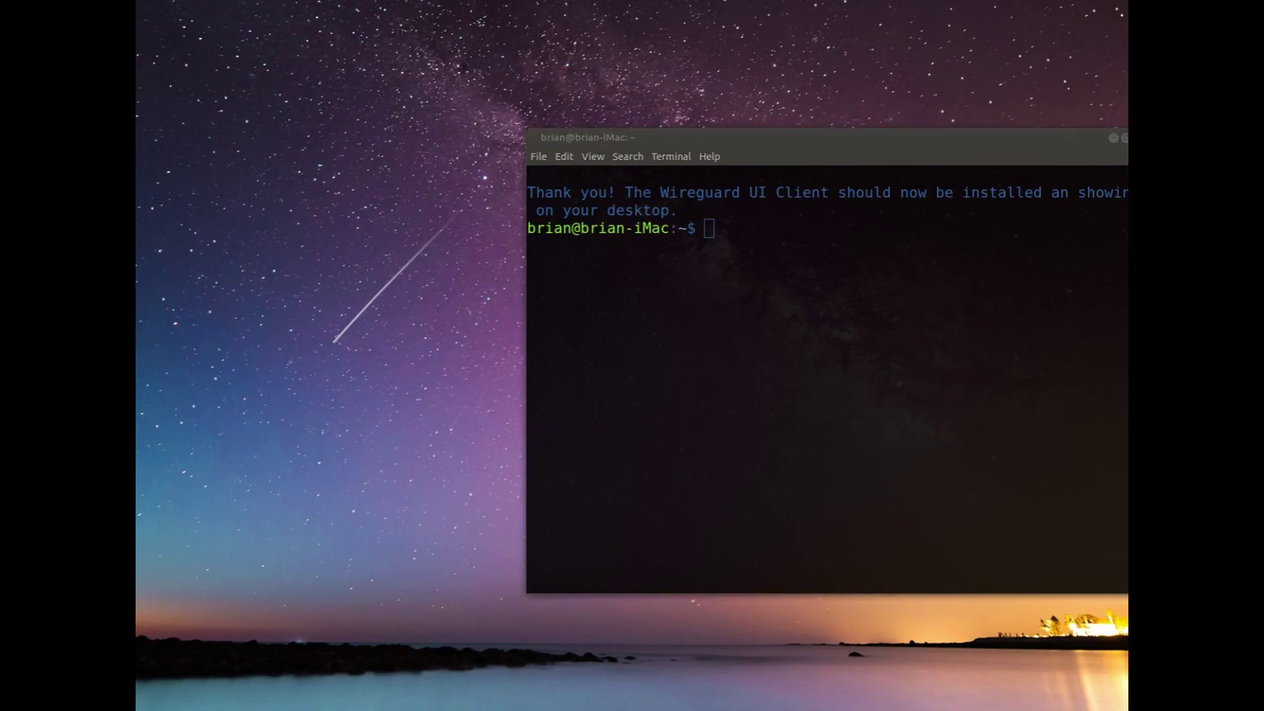
pyautogui.moveTo(302, 334); pyautogui.dragTo(469, 331)
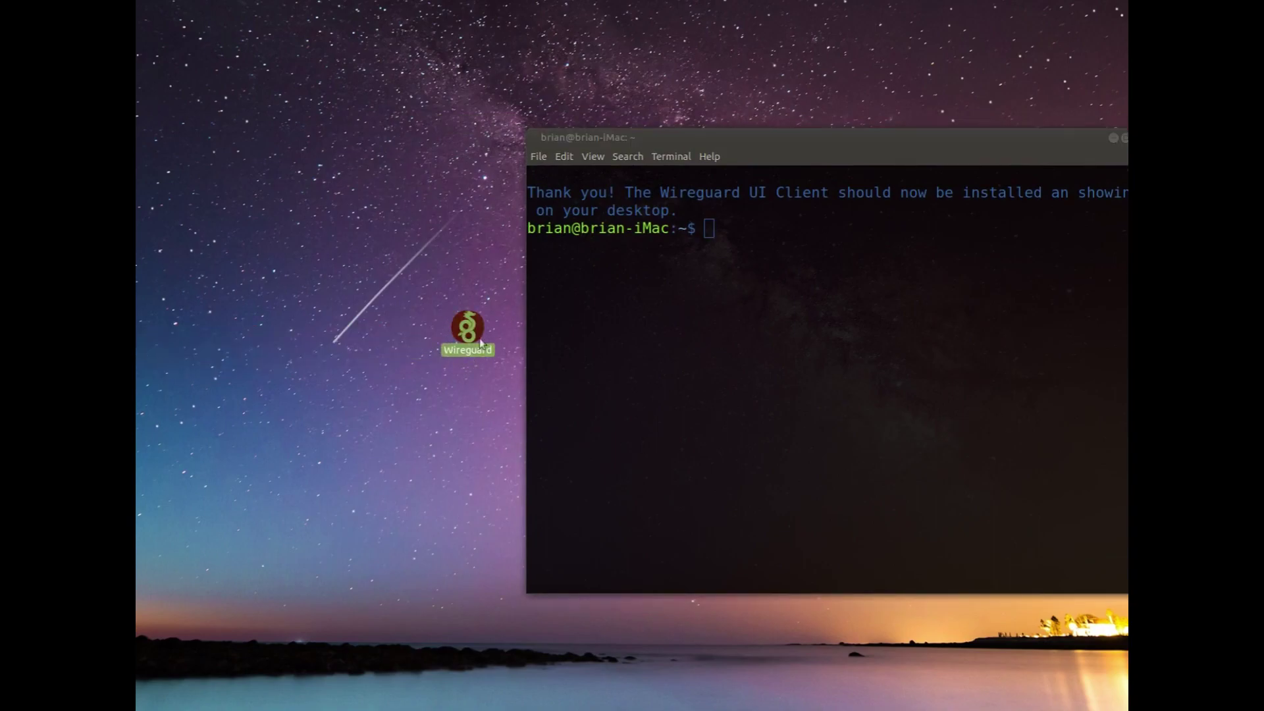
# Launch the WireGuard UI Client from its Wireguard desktop icon.
pyautogui.doubleClick(480, 336)
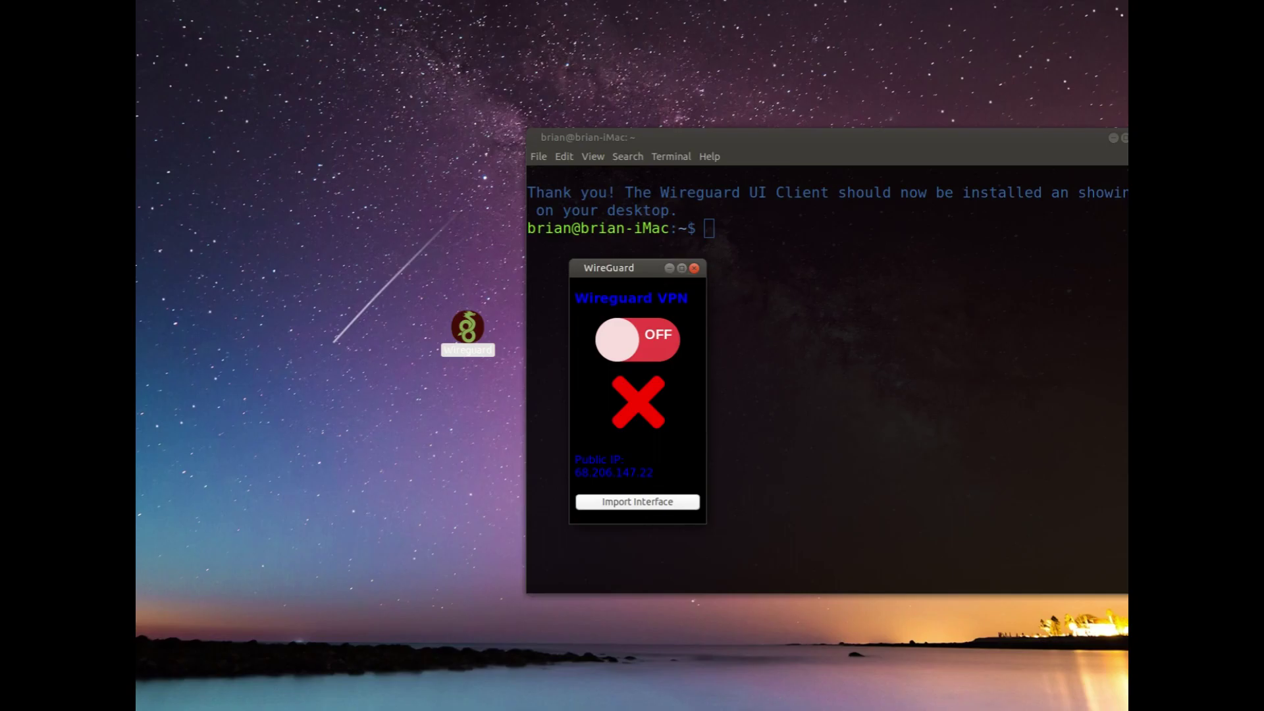
# Open vpn.fixitdelrio.com in a new Chromium tab and dismiss the password manager popup.
pyautogui.click(539, 710)
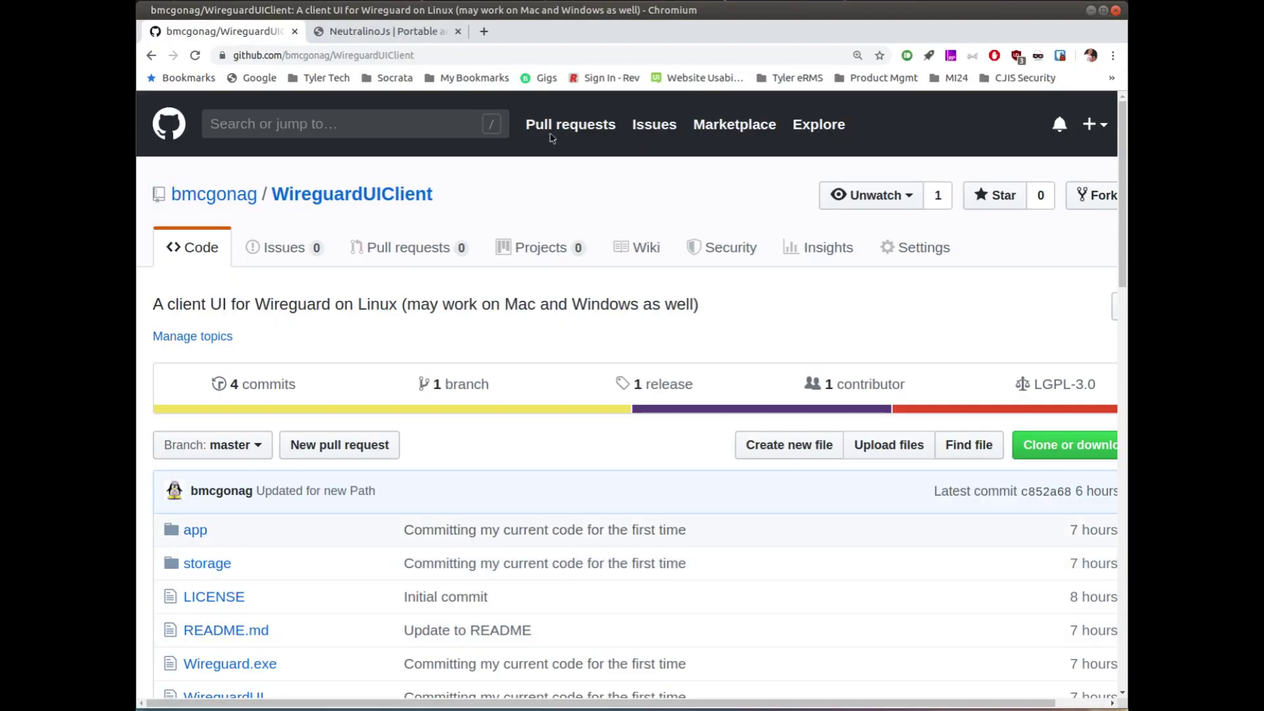
pyautogui.click(484, 31)
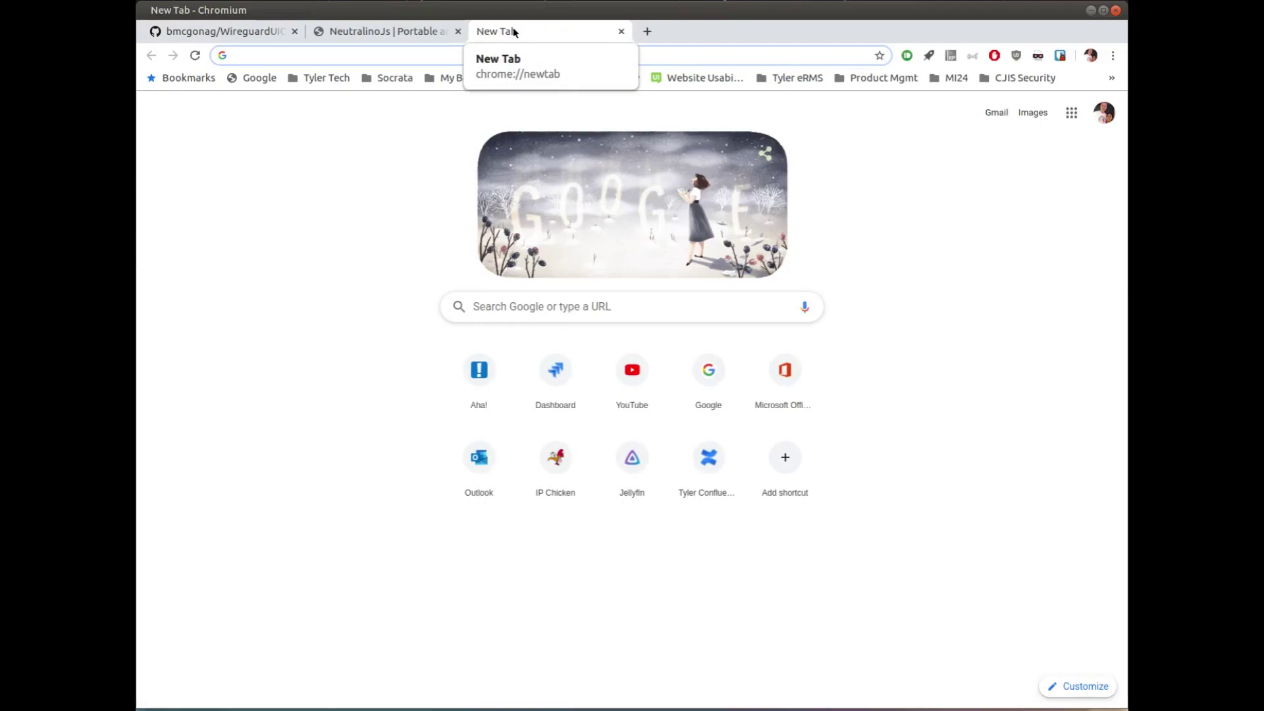
pyautogui.write('vpn.fixitd')
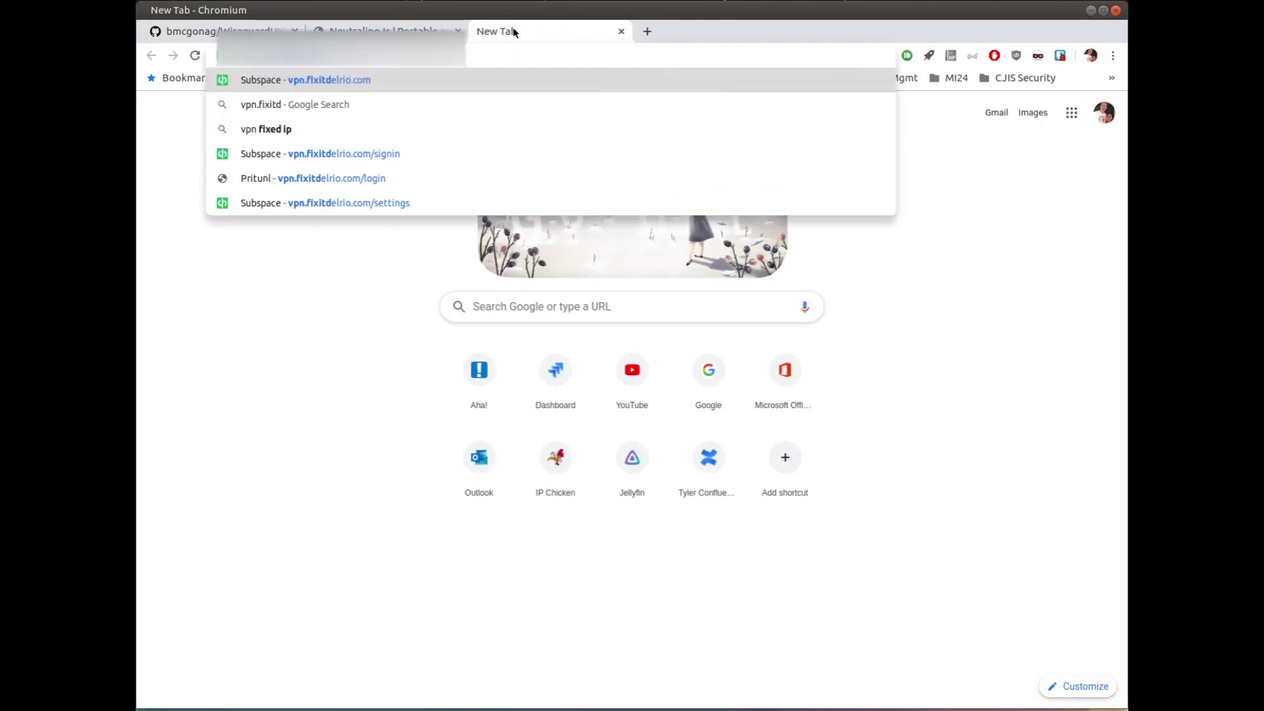
pyautogui.write('elrio.com')
pyautogui.press('Return')
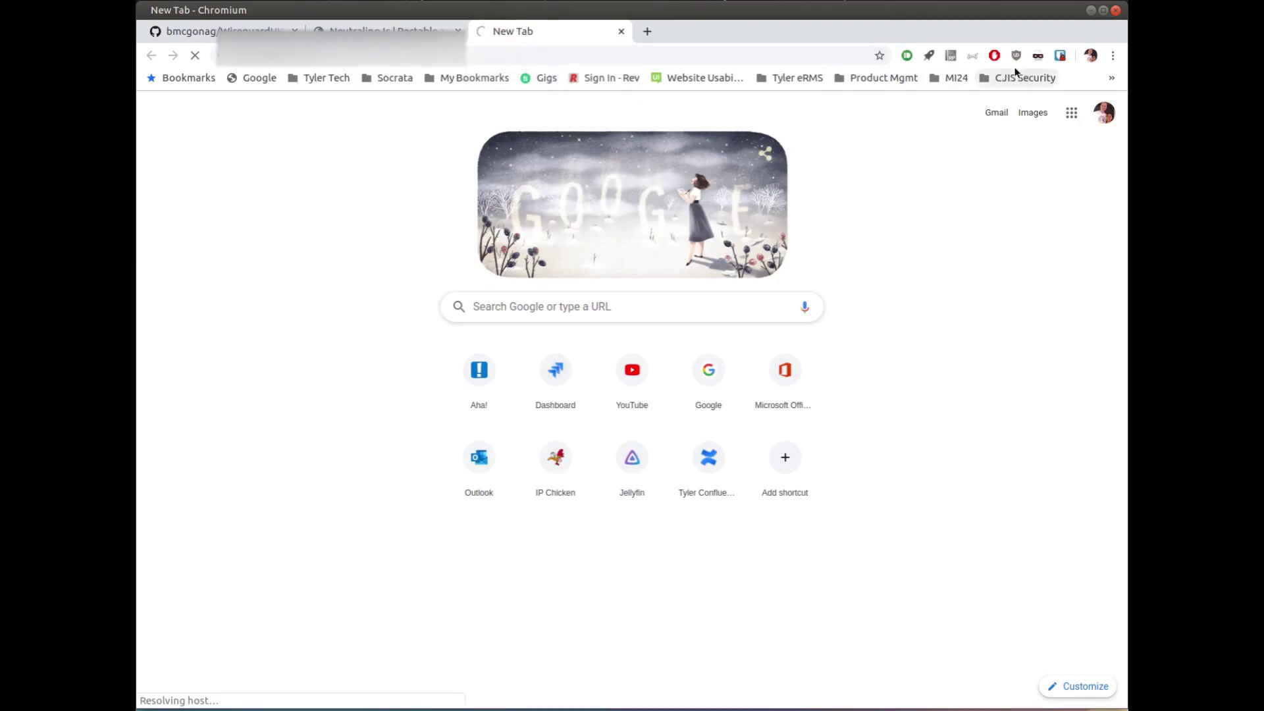
pyautogui.click(1060, 56)
pyautogui.click(568, 161)
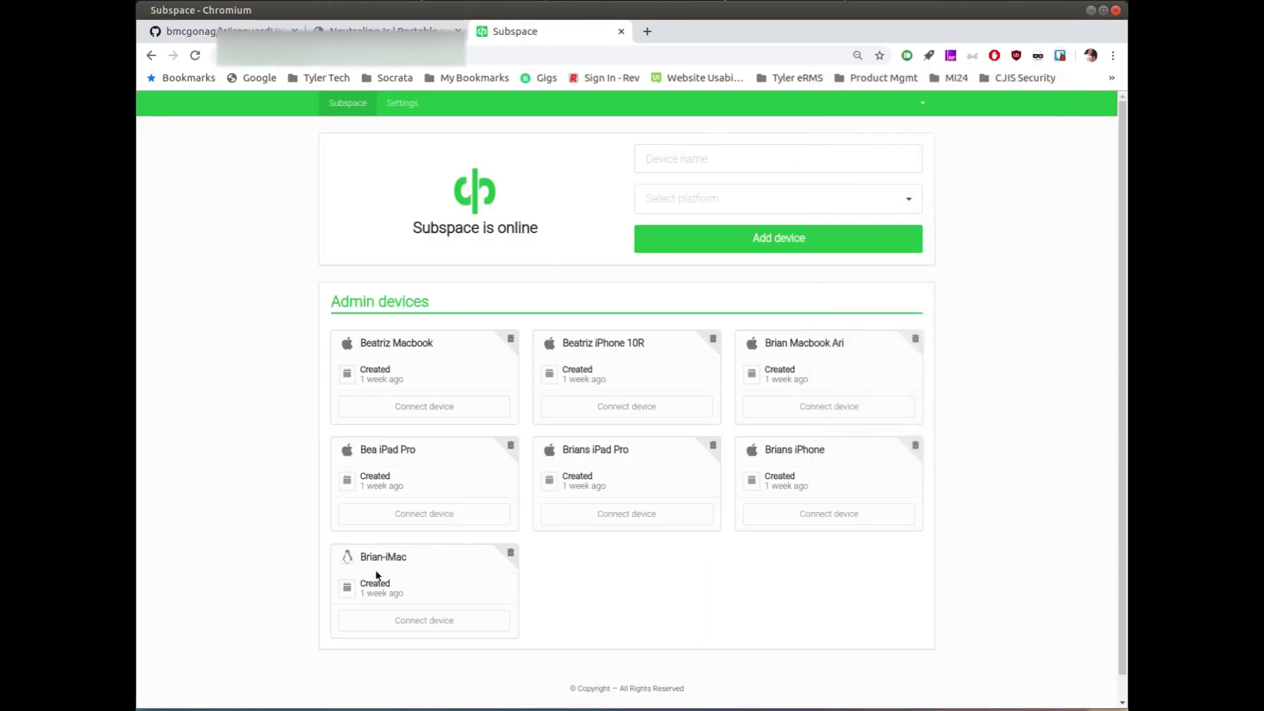
# Open the iMac device's connection instructions and download wg0.conf.
pyautogui.scroll(-1, 395, 579)
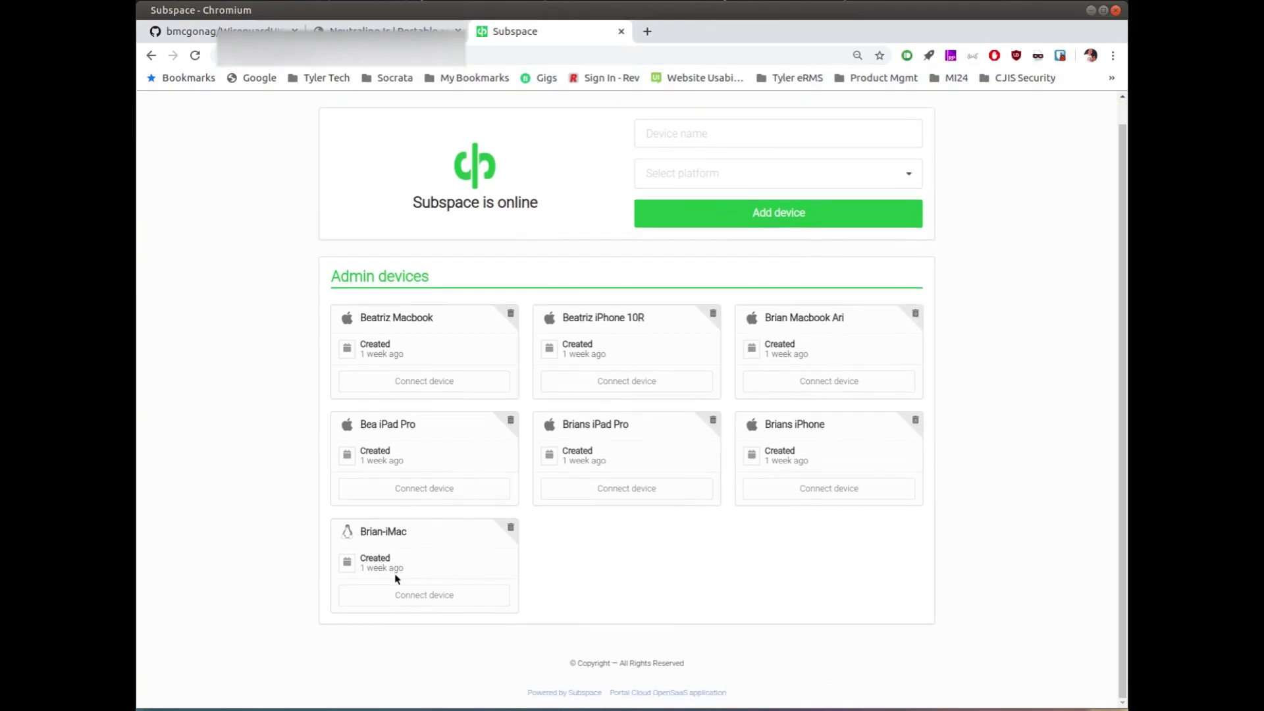
pyautogui.click(422, 596)
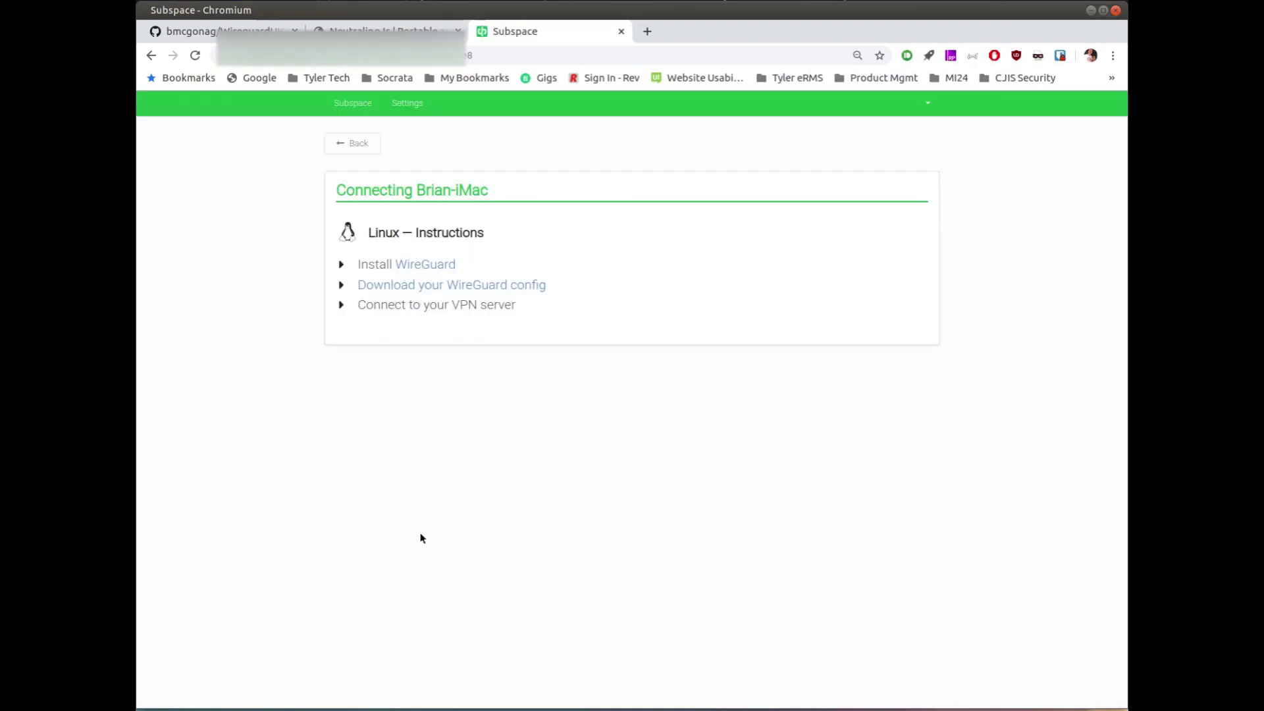
pyautogui.click(434, 286)
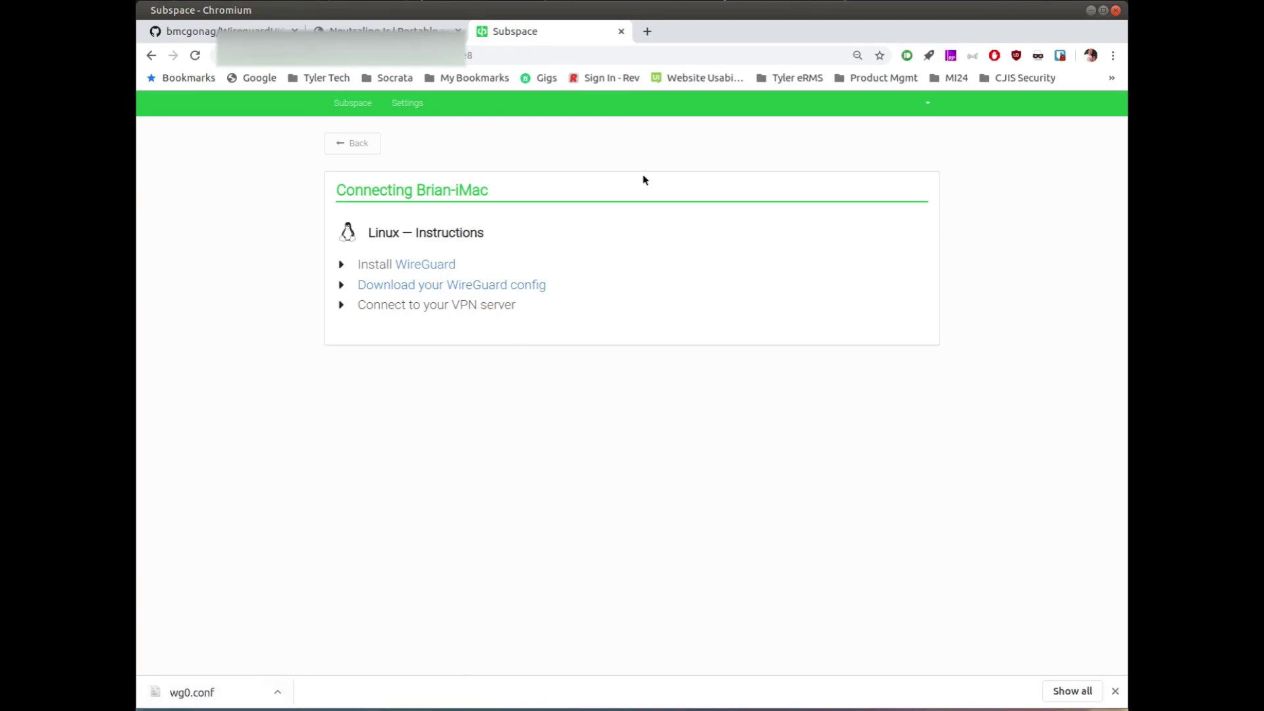
# Minimize the browser, close the terminal and position the WireGuard window on the desktop.
pyautogui.click(1090, 11)
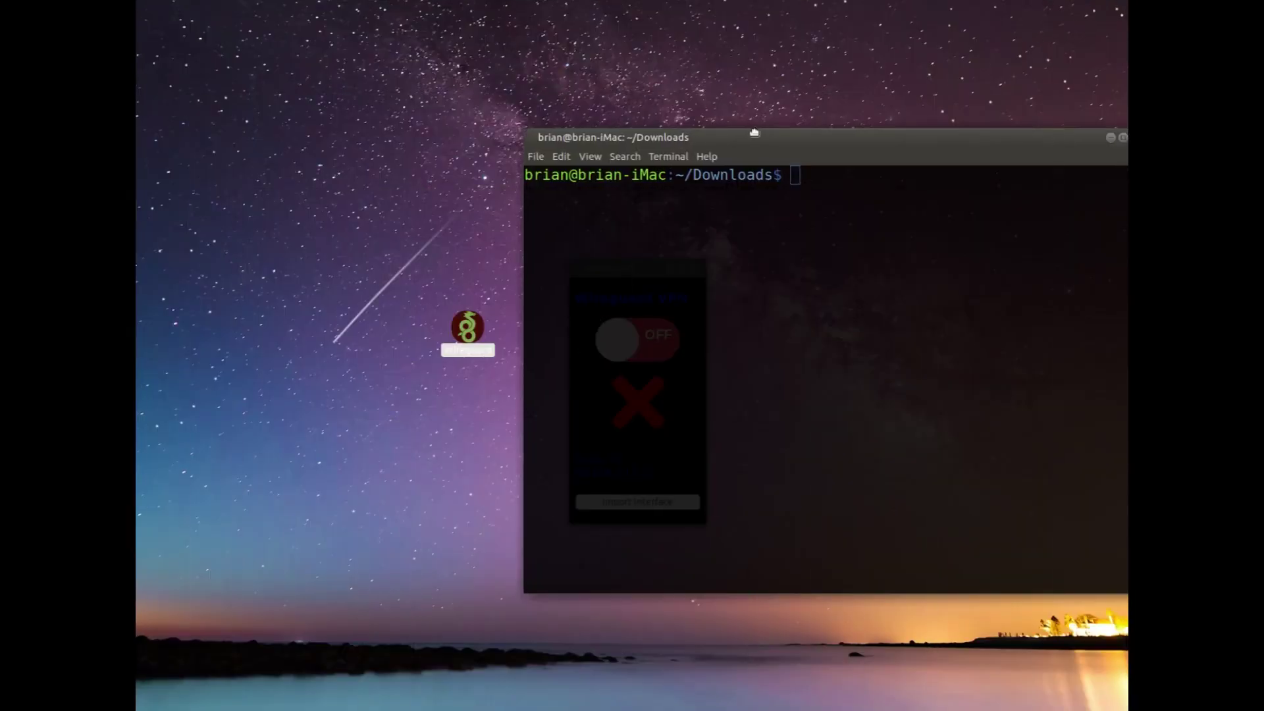
pyautogui.moveTo(756, 130); pyautogui.dragTo(537, 8)
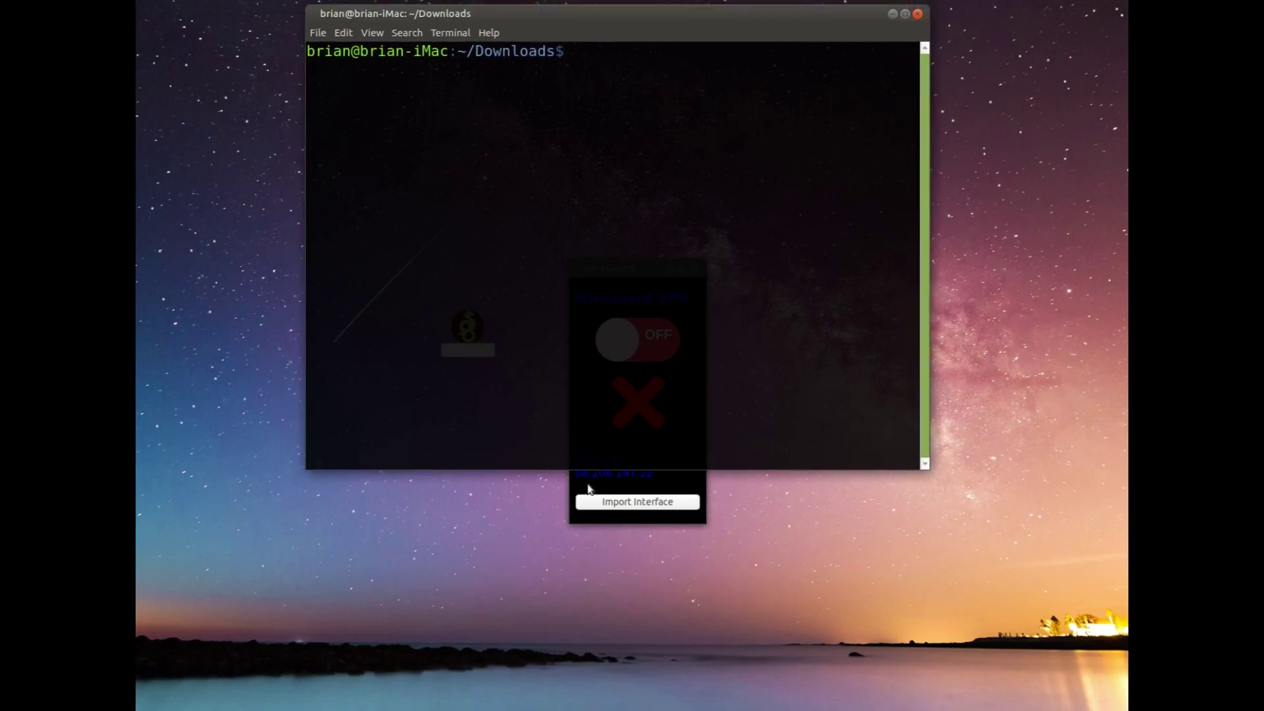
pyautogui.click(592, 484)
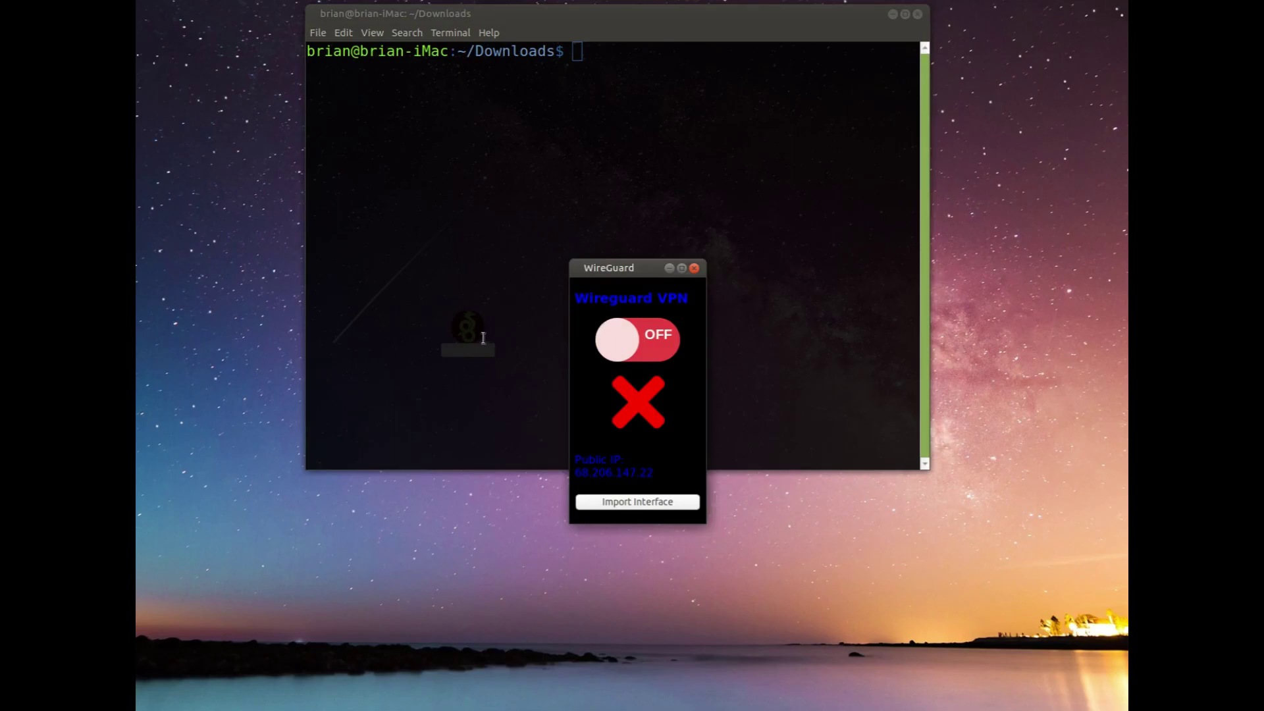
pyautogui.moveTo(609, 26); pyautogui.dragTo(803, 67)
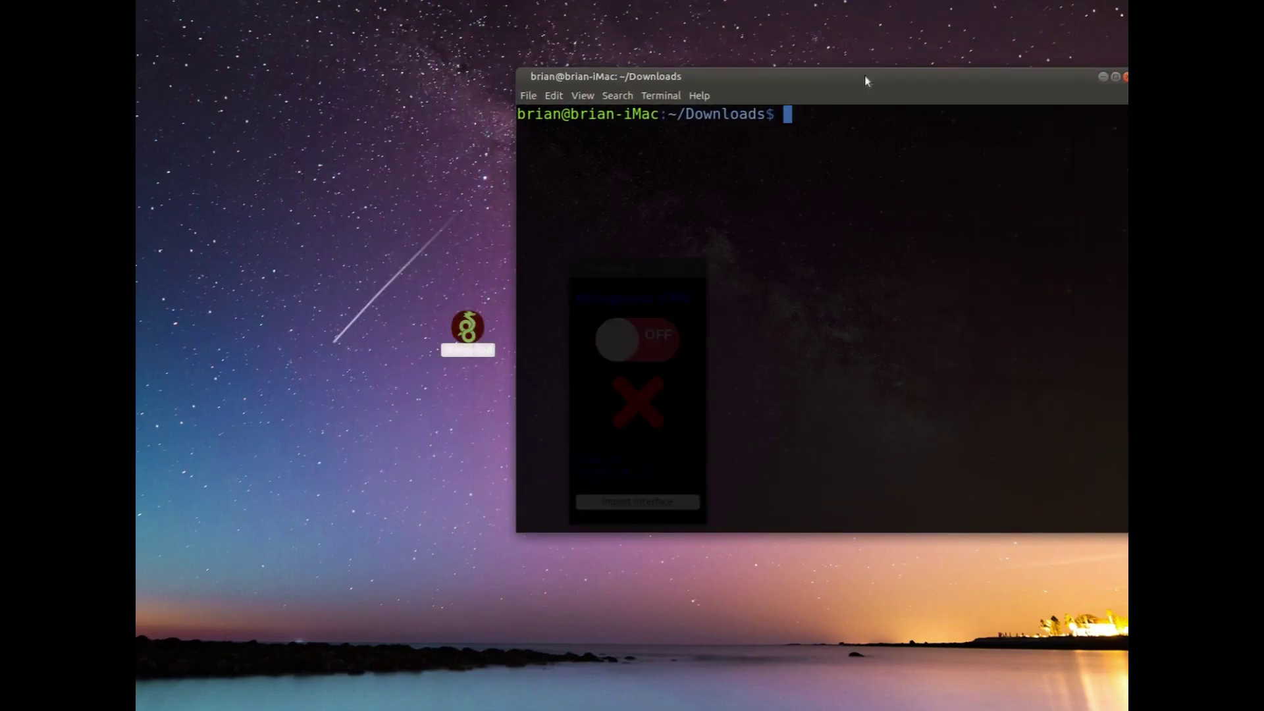
pyautogui.click(1111, 58)
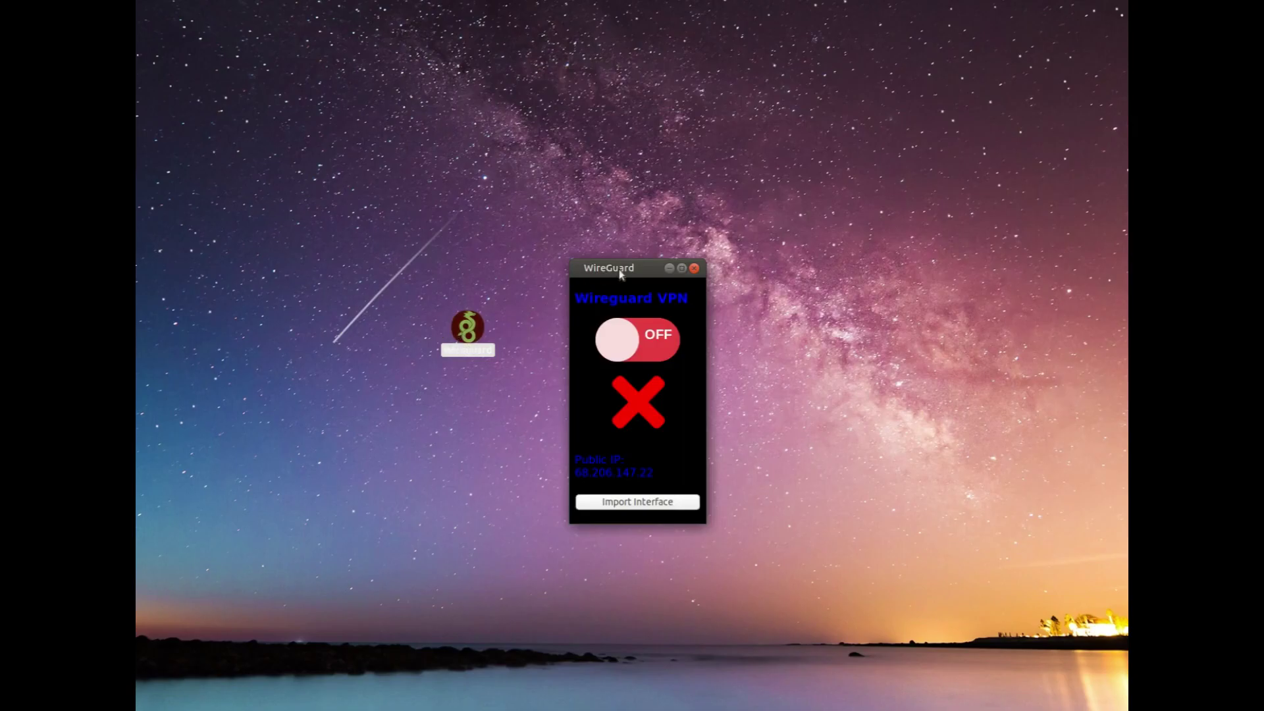
pyautogui.moveTo(597, 278); pyautogui.dragTo(565, 256)
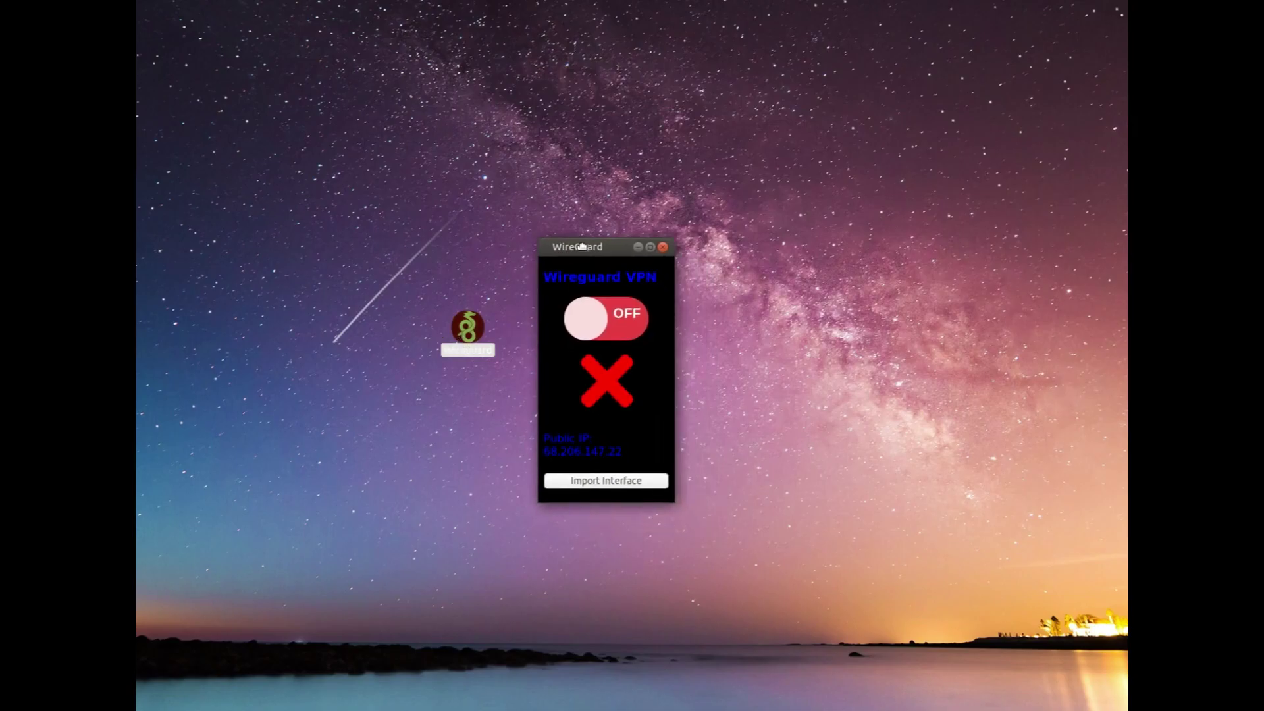
# Import the wg0.conf interface from the Downloads folder.
pyautogui.click(589, 481)
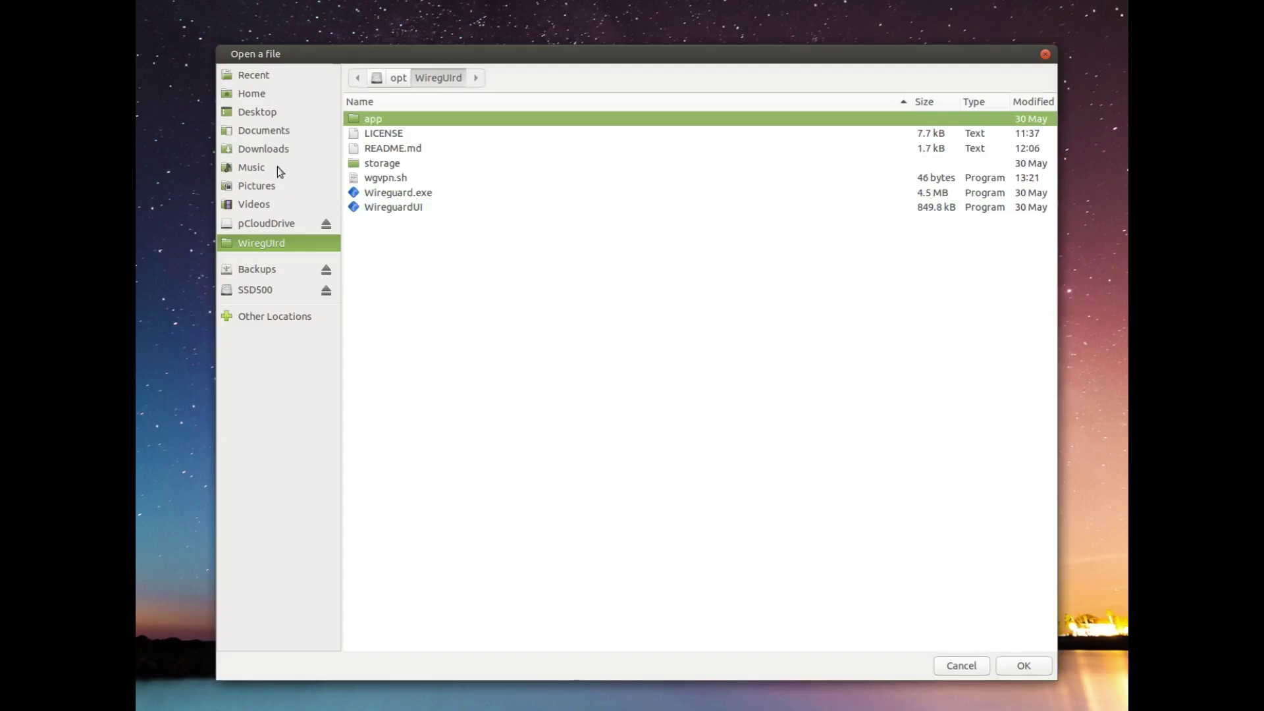
pyautogui.click(287, 151)
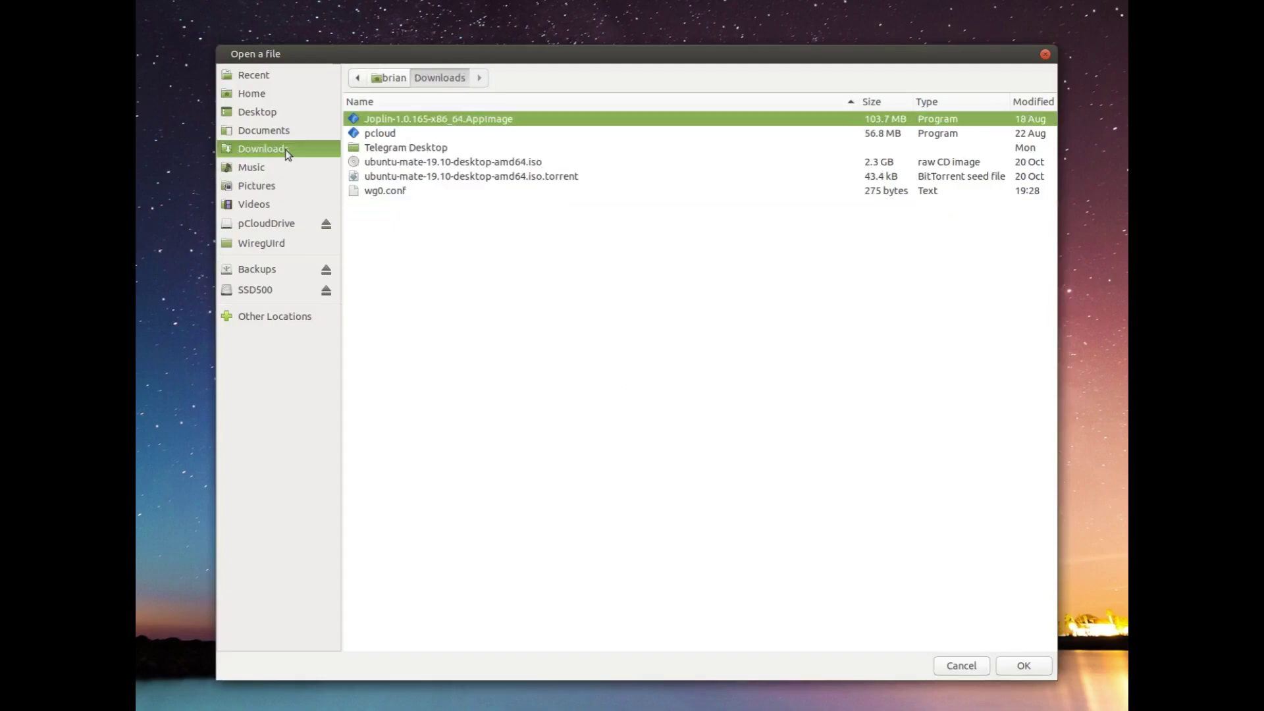
pyautogui.click(418, 194)
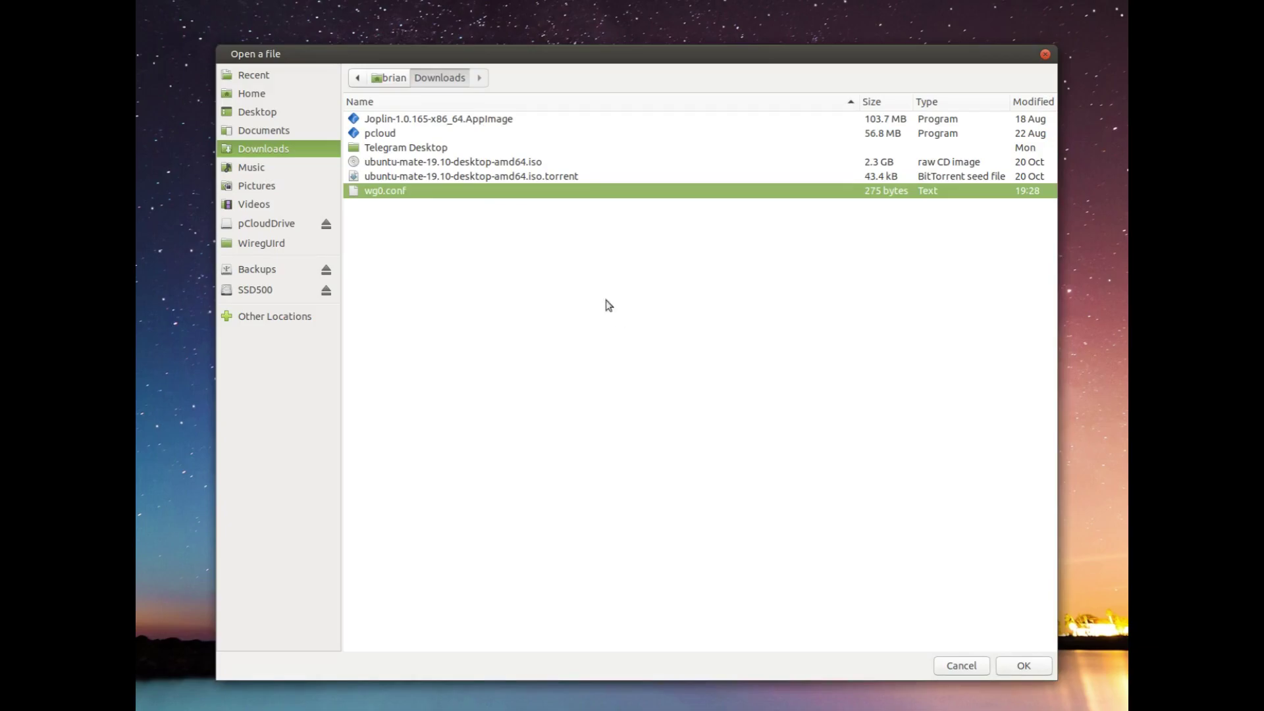
pyautogui.click(1020, 666)
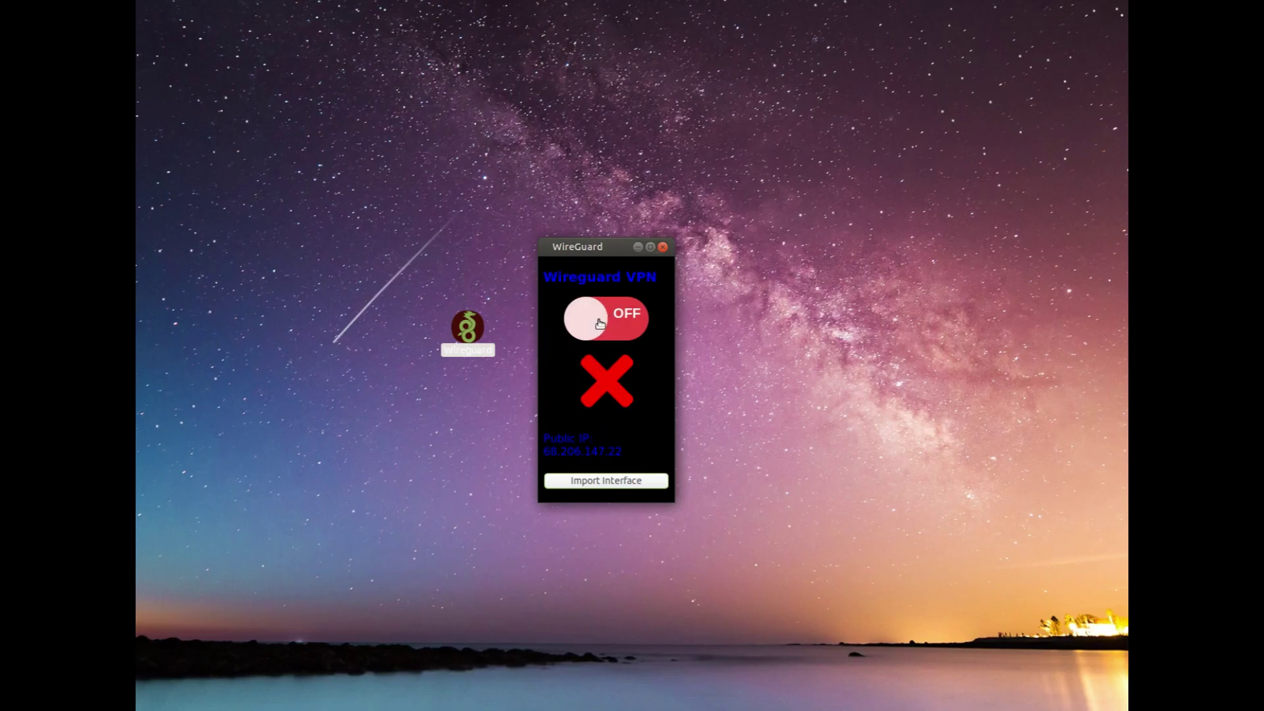
# Toggle the WireGuard VPN on and off several times, leaving it ON with the green check.
pyautogui.click(600, 324)
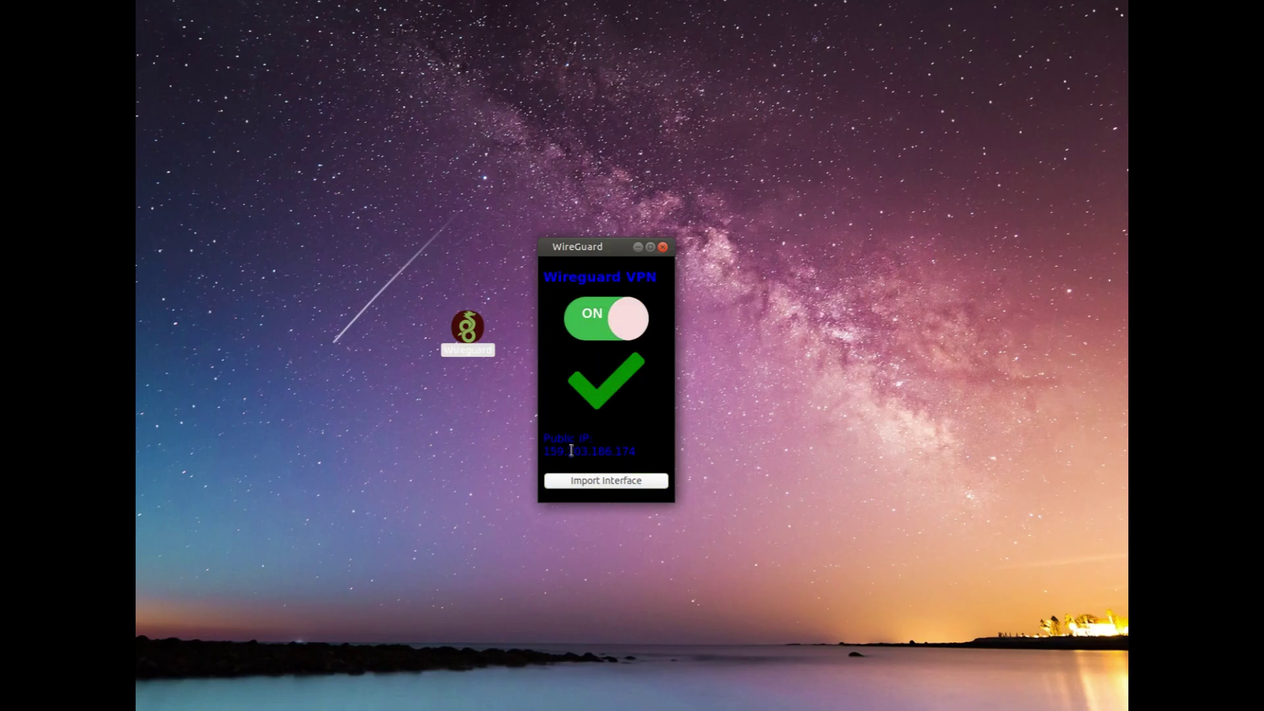
pyautogui.click(626, 315)
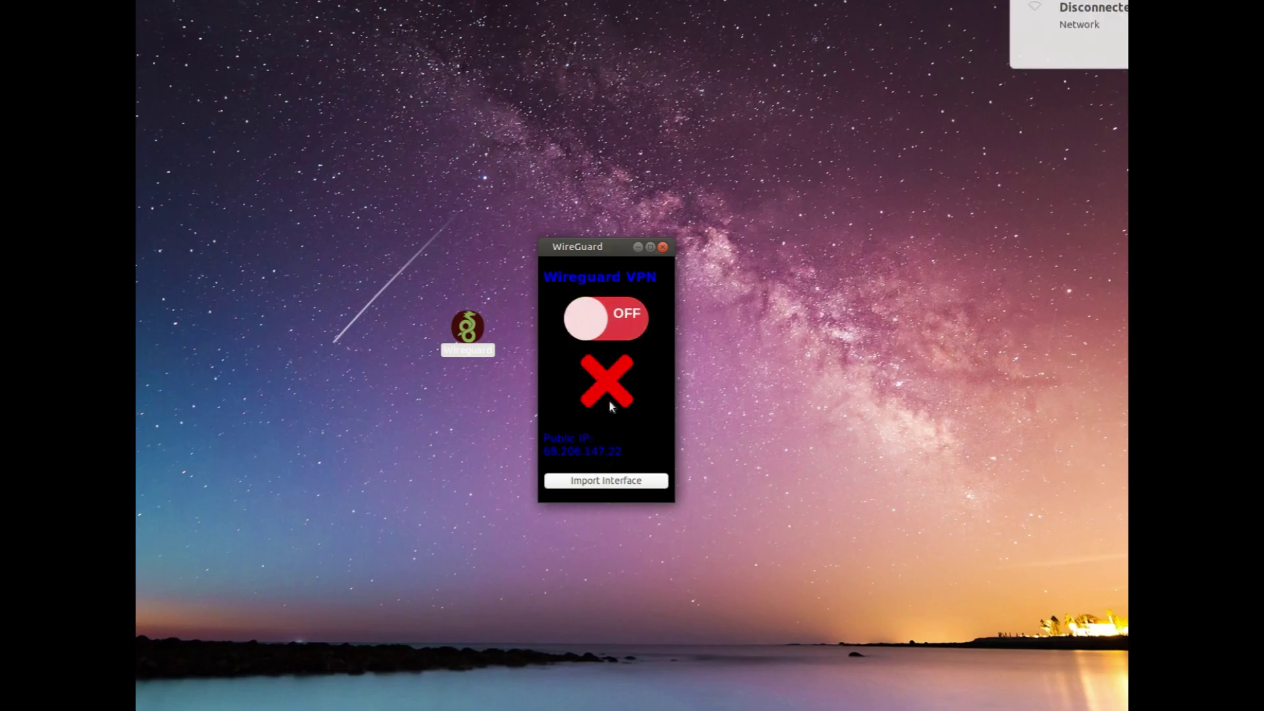
pyautogui.click(595, 327)
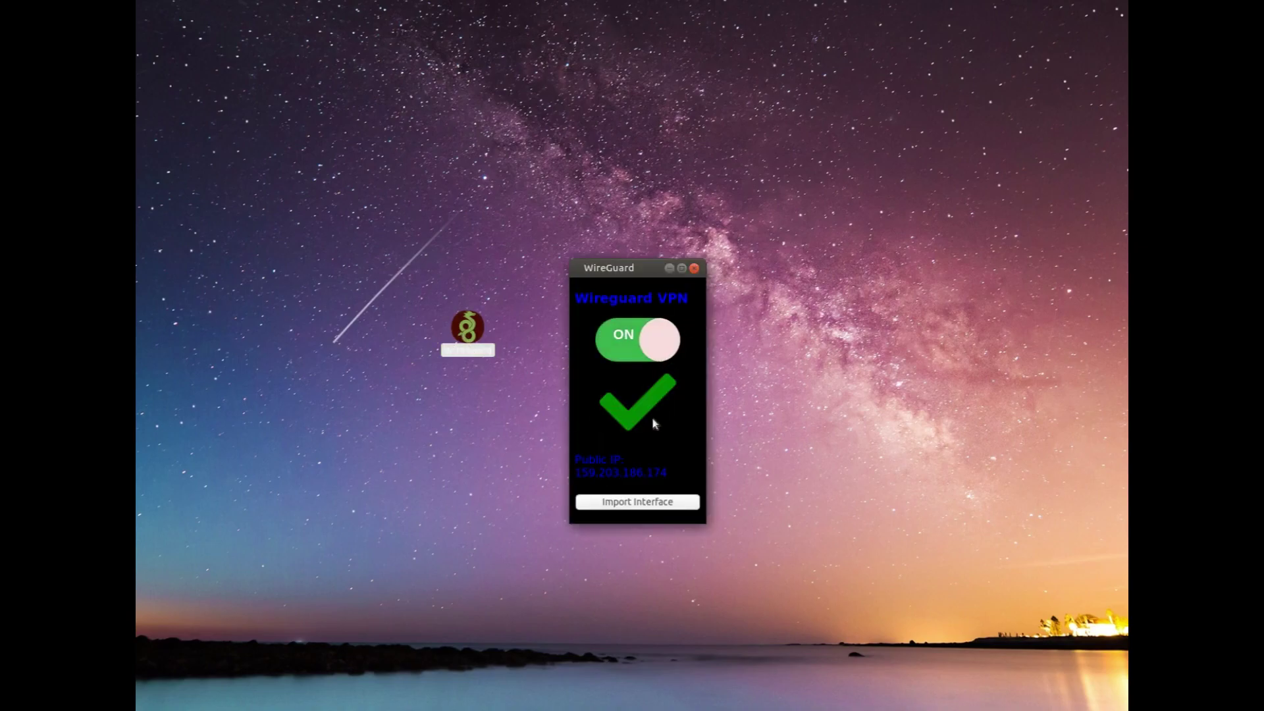
pyautogui.click(659, 341)
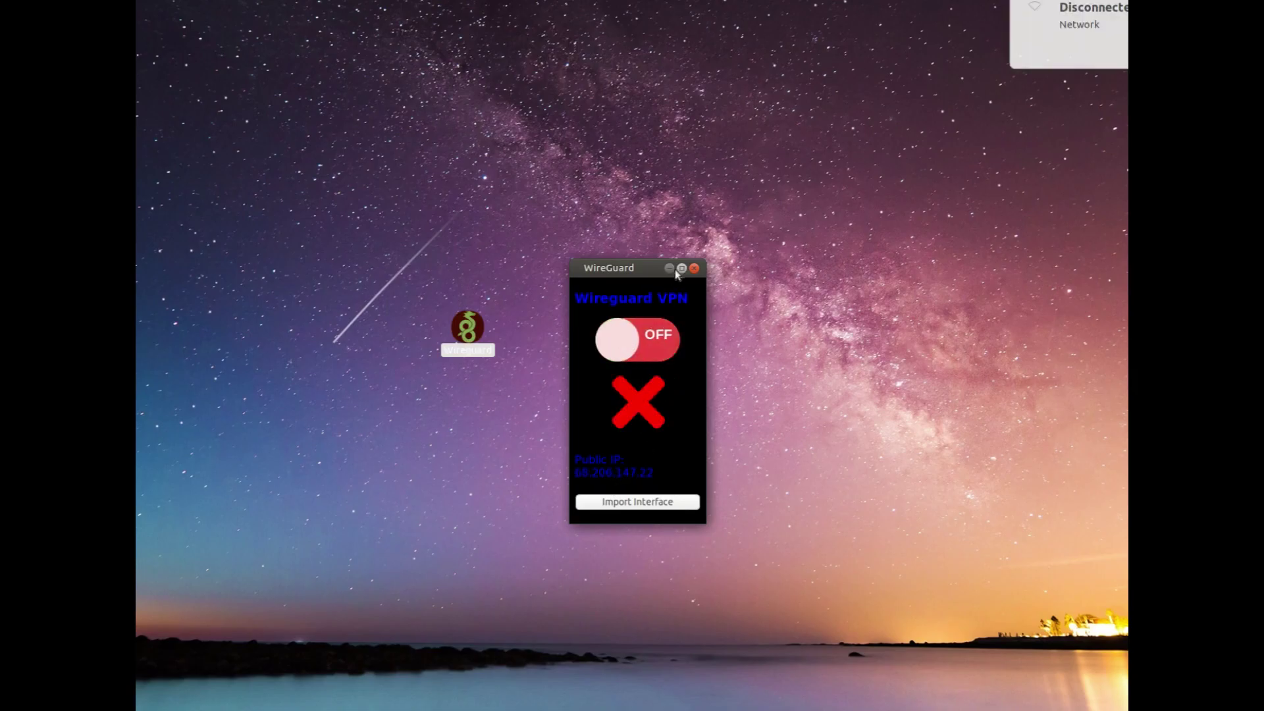
pyautogui.click(616, 347)
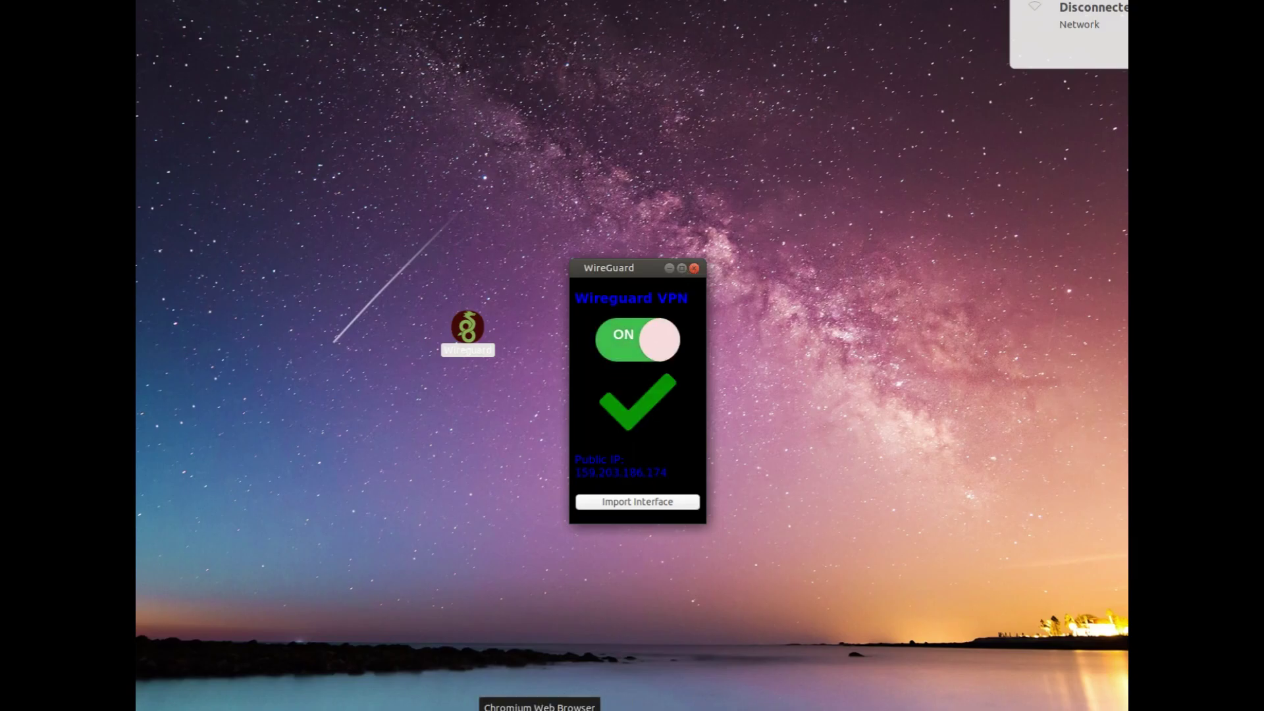
# Load ipchicken.com in a new Chromium tab, showing the tunnel IP 159.203.186.174.
pyautogui.click(539, 707)
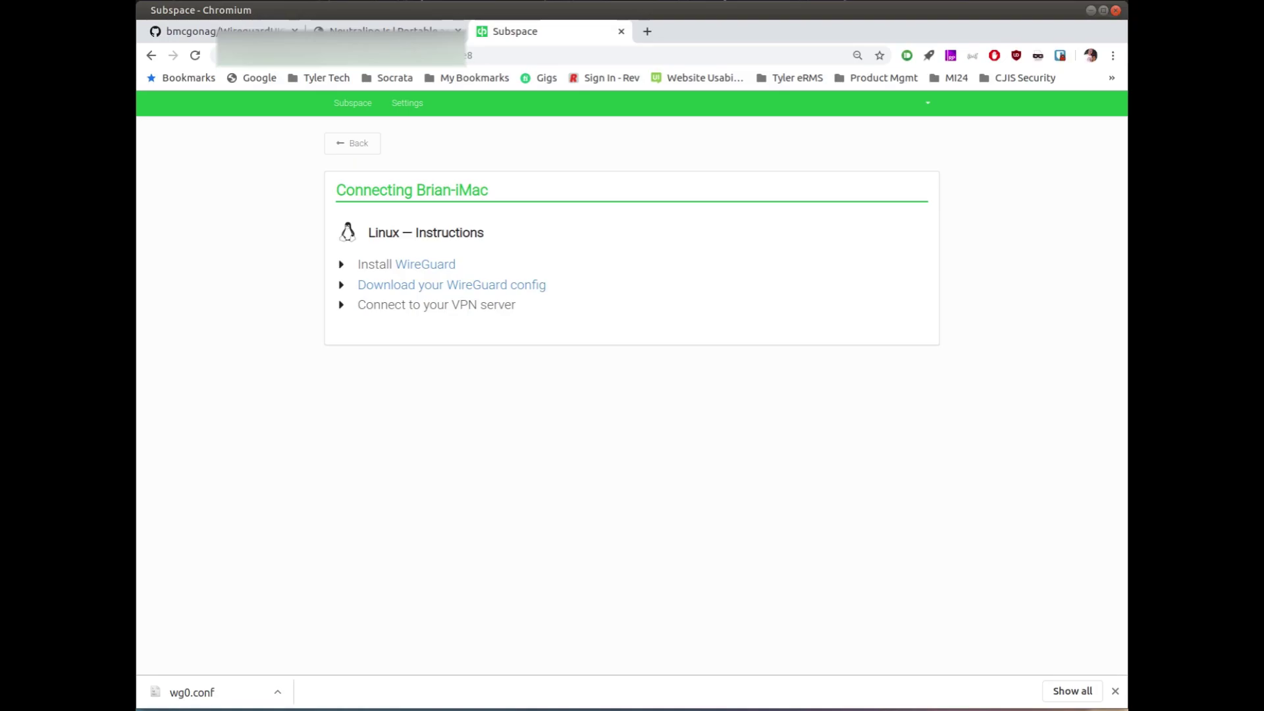
pyautogui.click(647, 31)
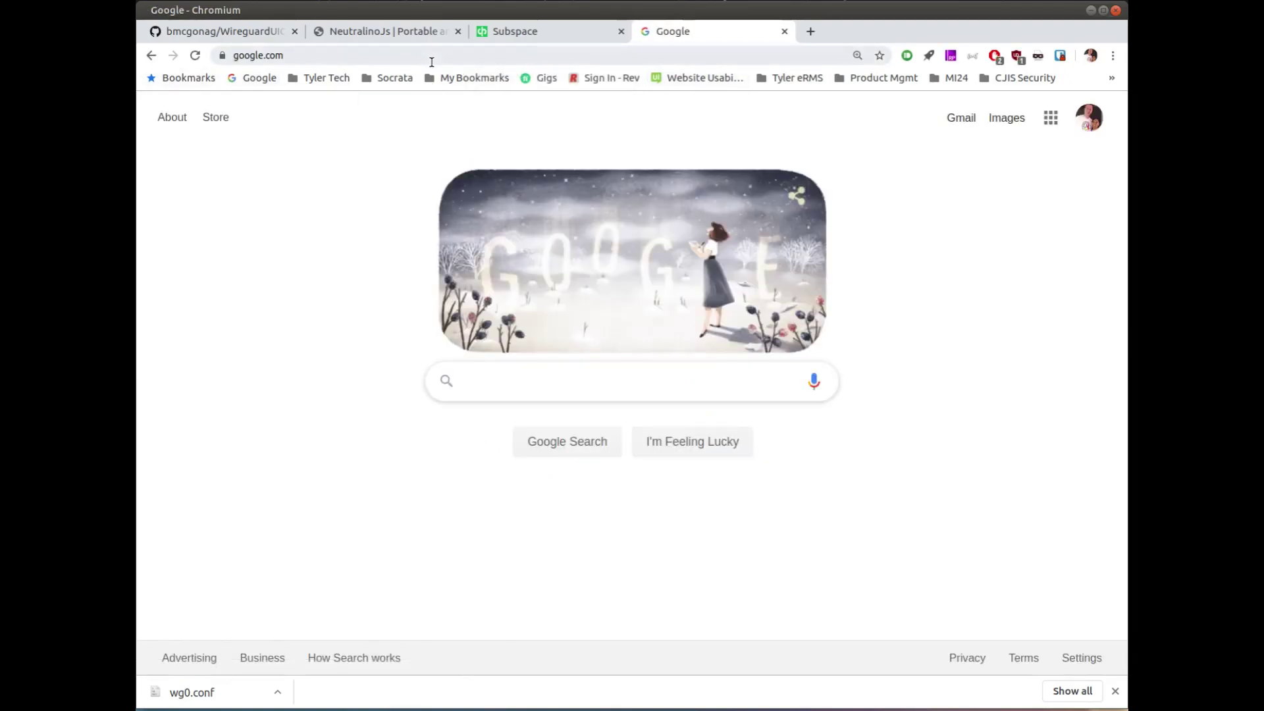
pyautogui.click(431, 59)
pyautogui.write('ipchicken.com')
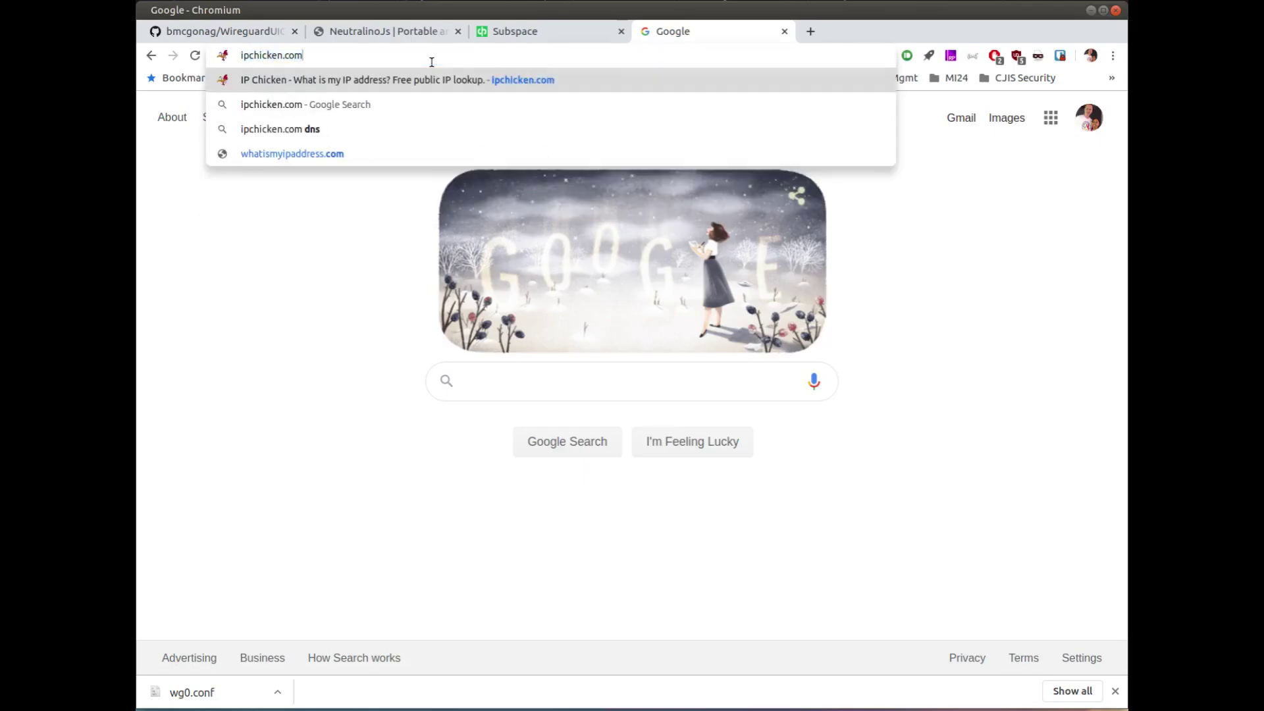
pyautogui.press('Return')
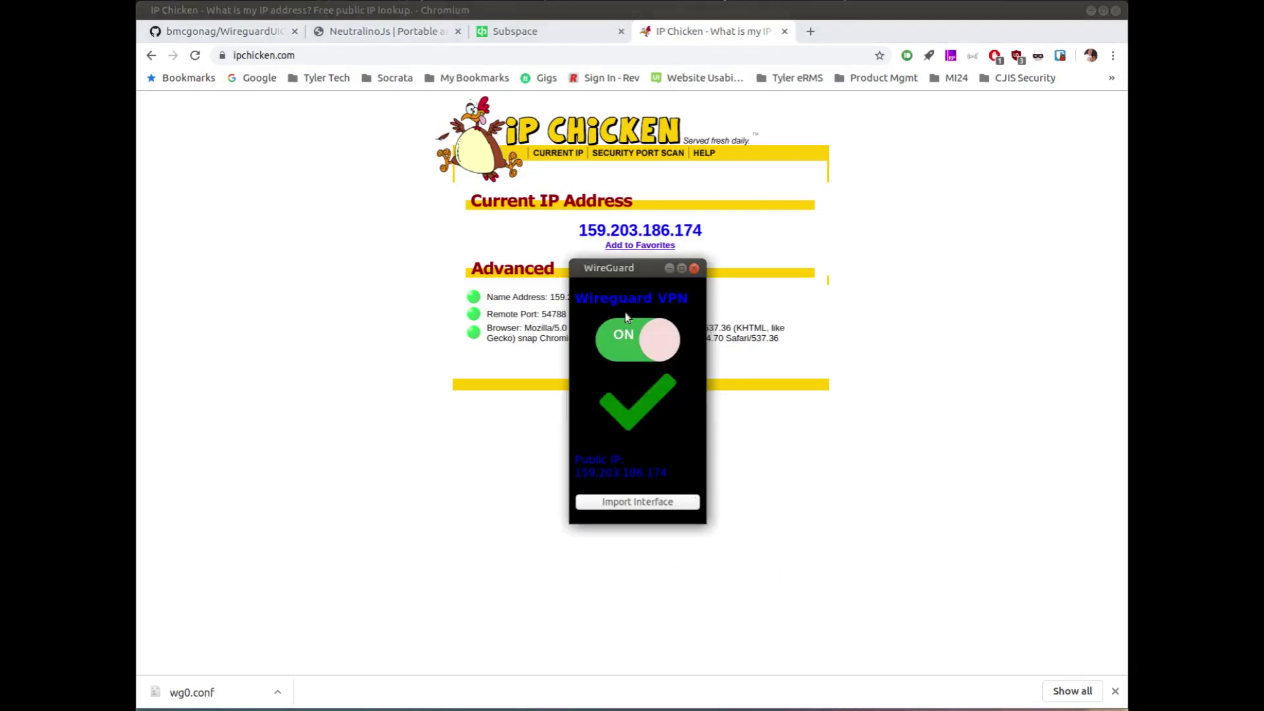
pyautogui.click(655, 344)
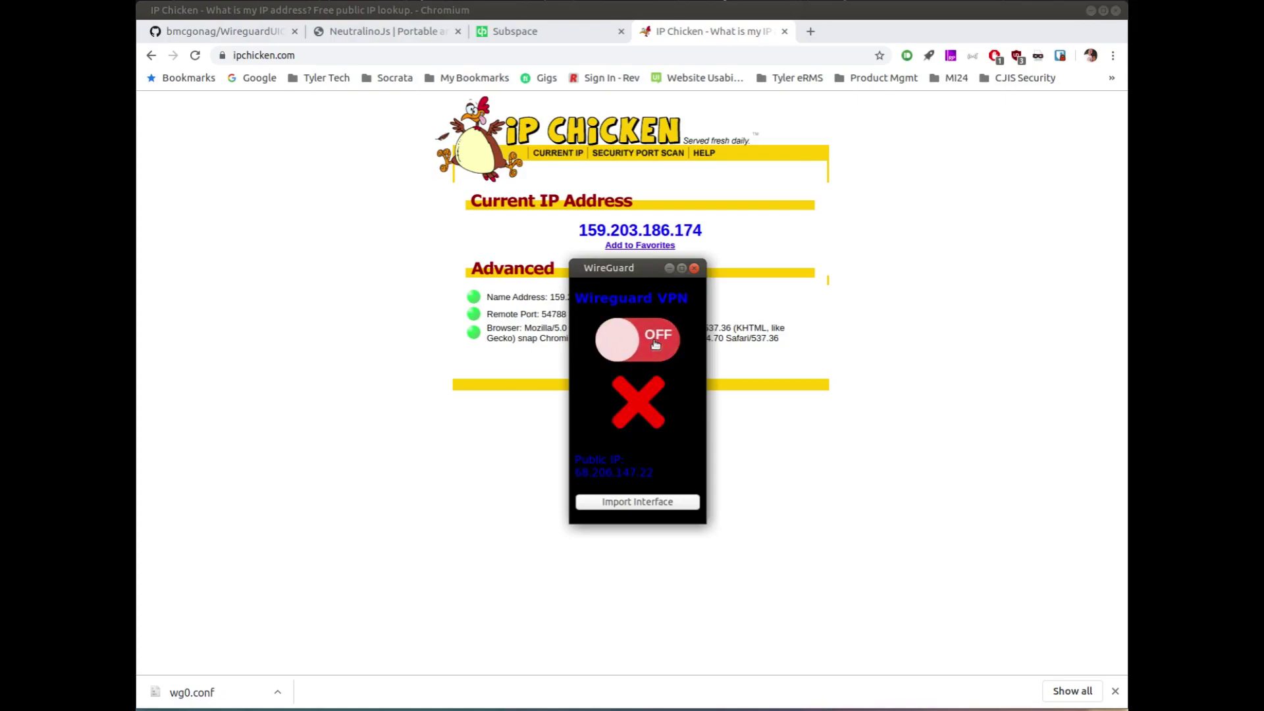
pyautogui.click(257, 126)
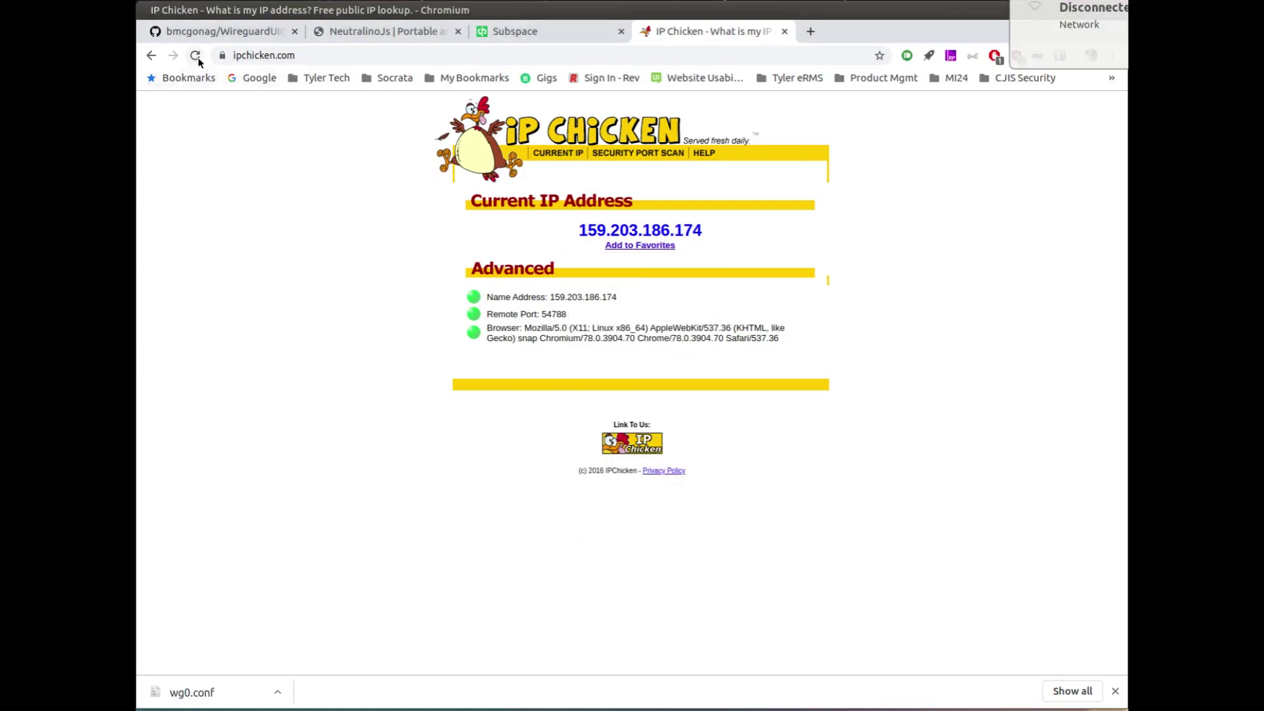
pyautogui.click(195, 55)
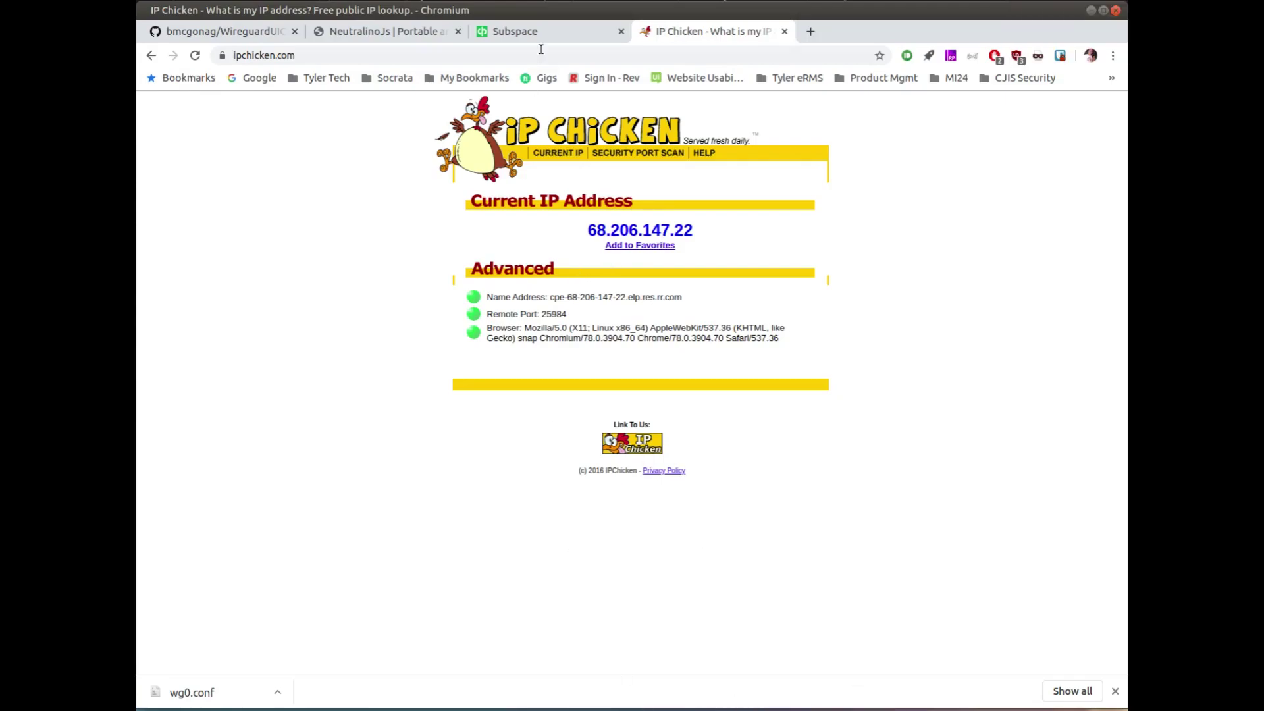
pyautogui.moveTo(564, 12); pyautogui.dragTo(583, 12)
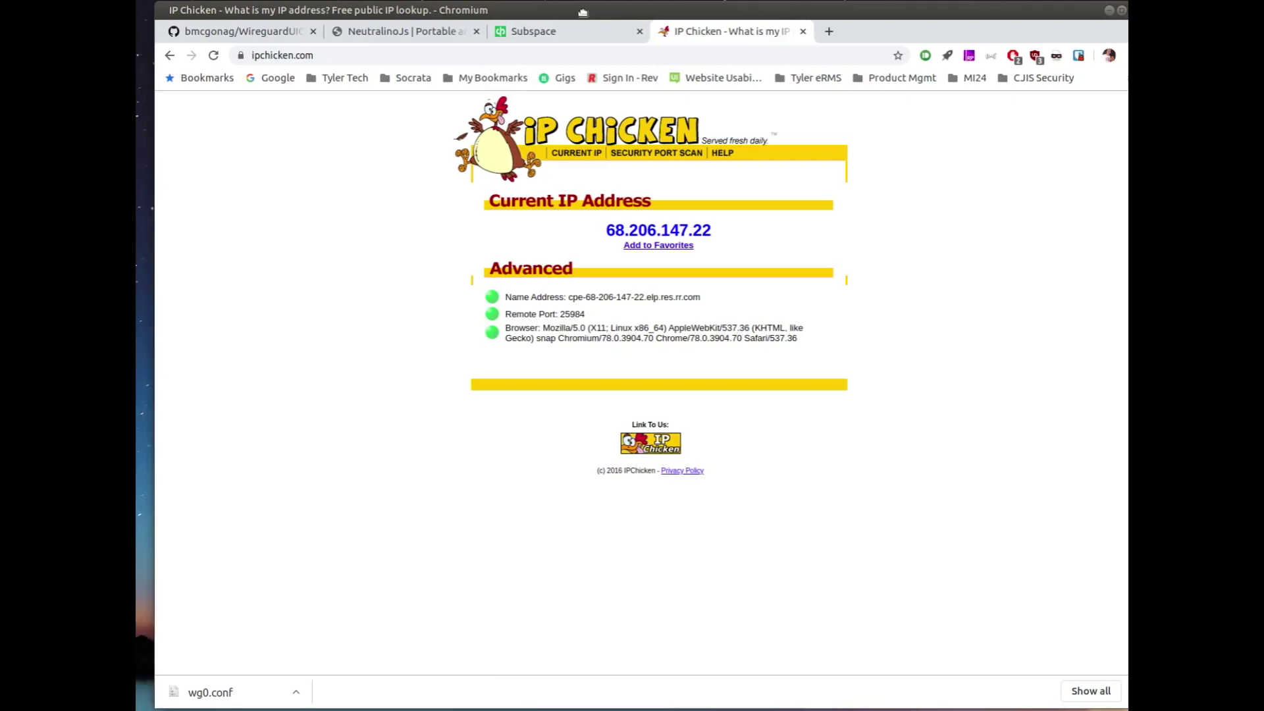